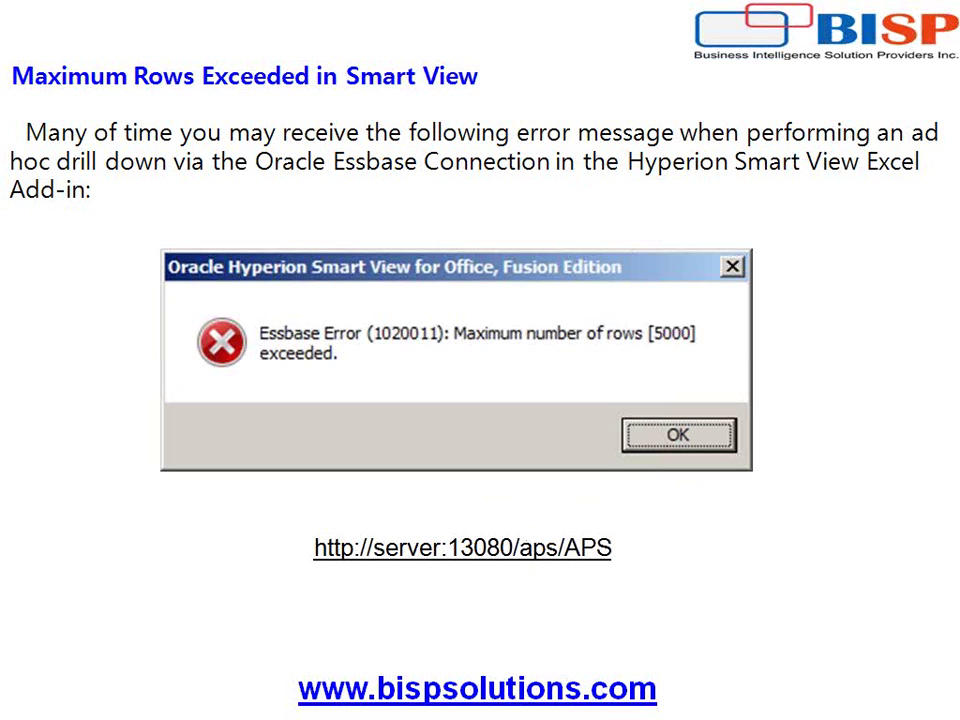
Bring up the Start menu and dismiss it, leaving the 'Maximum Rows Exceeded in Smart View' slide showing.
{"action": "key", "text": "super"}
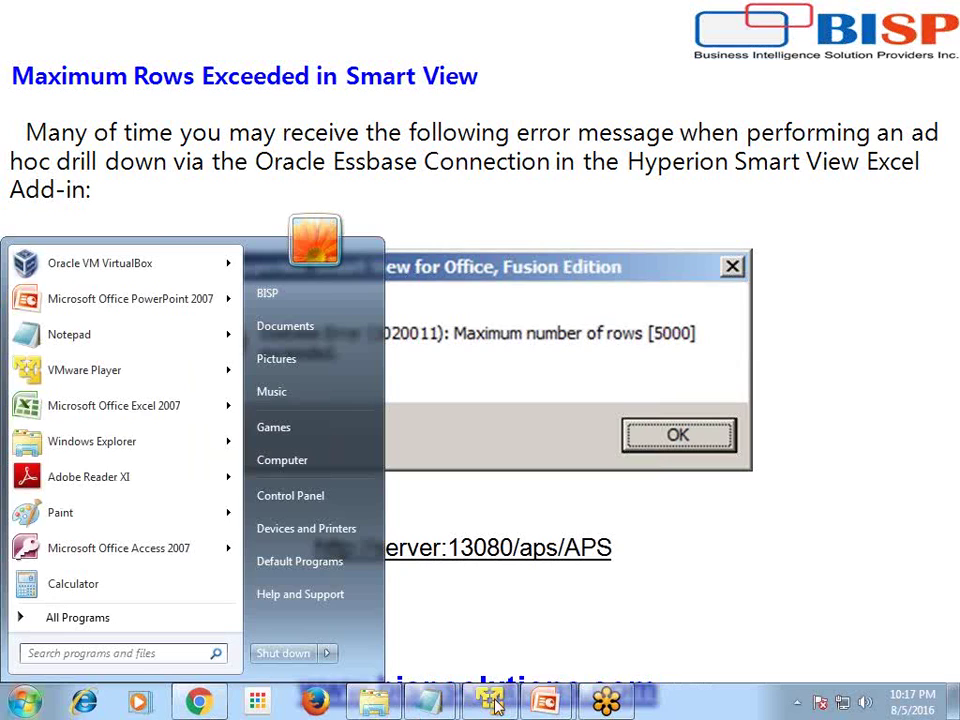
{"action": "key", "text": "super"}
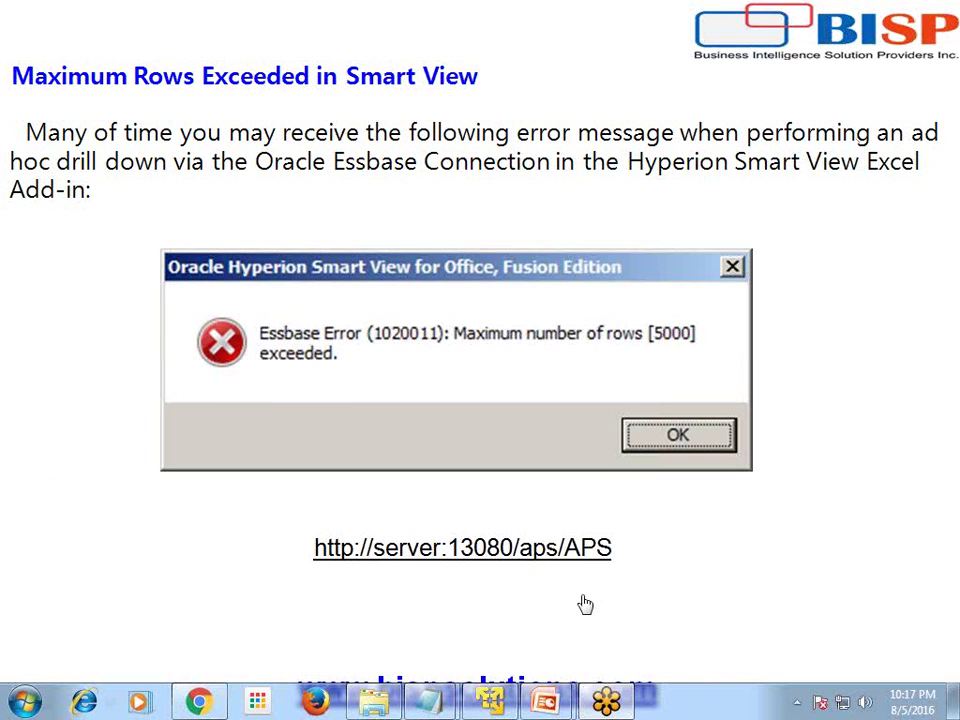
Close the Provider Server Properties and launch Excel from the Start search.
{"action": "left_click", "coordinate": [493, 703]}
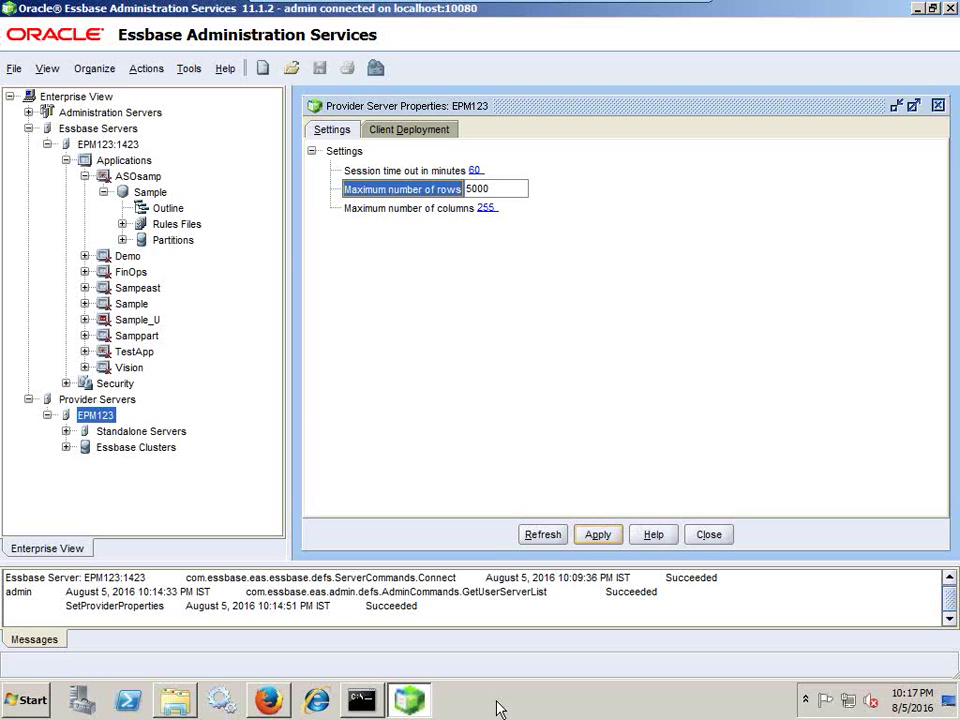
{"action": "left_click", "coordinate": [708, 534]}
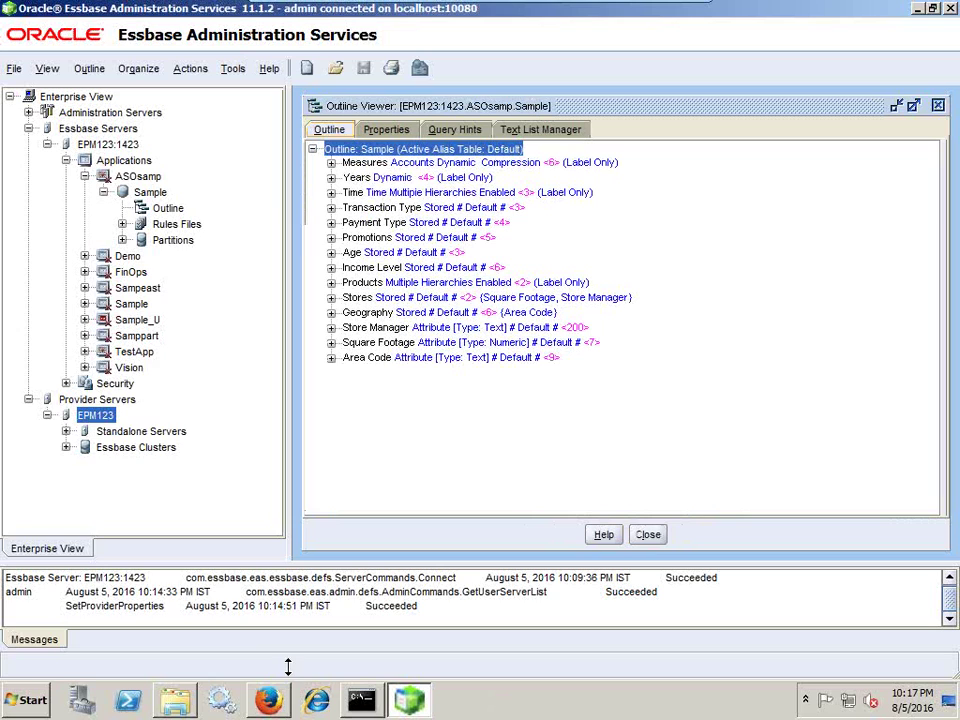
{"action": "left_click", "coordinate": [30, 700]}
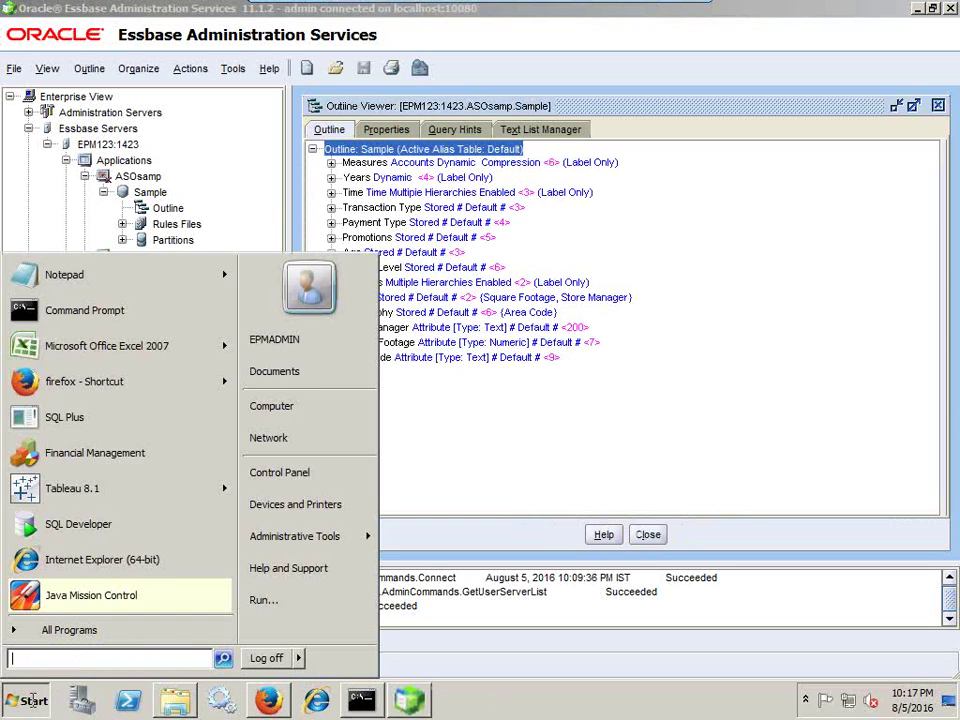
{"action": "type", "text": "Excel"}
{"action": "key", "text": "Return"}
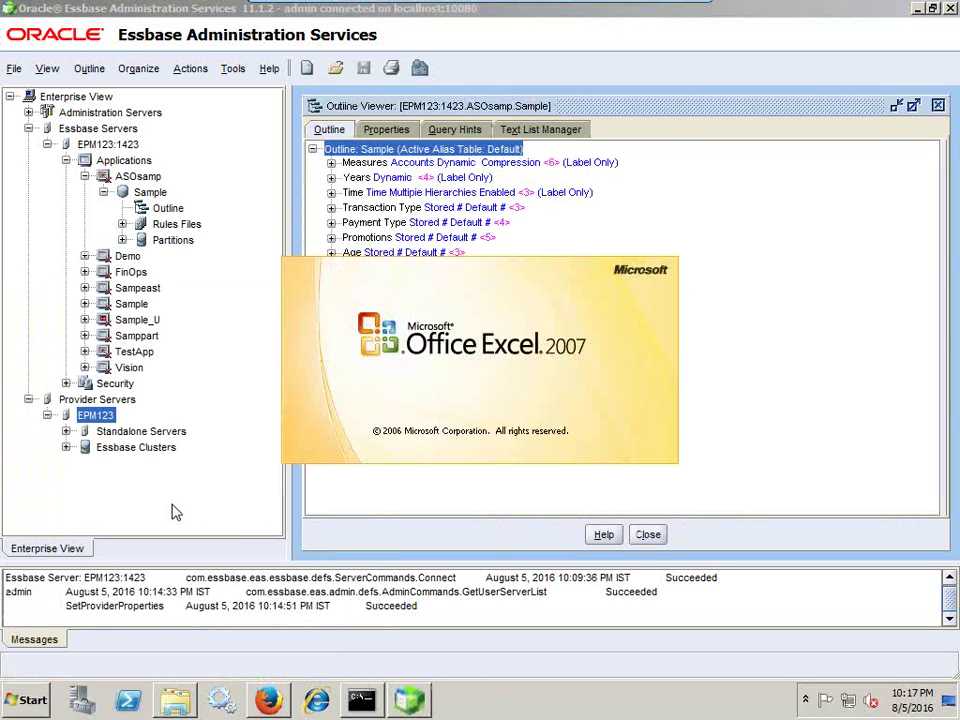
{"action": "key", "text": "alt+Tab"}
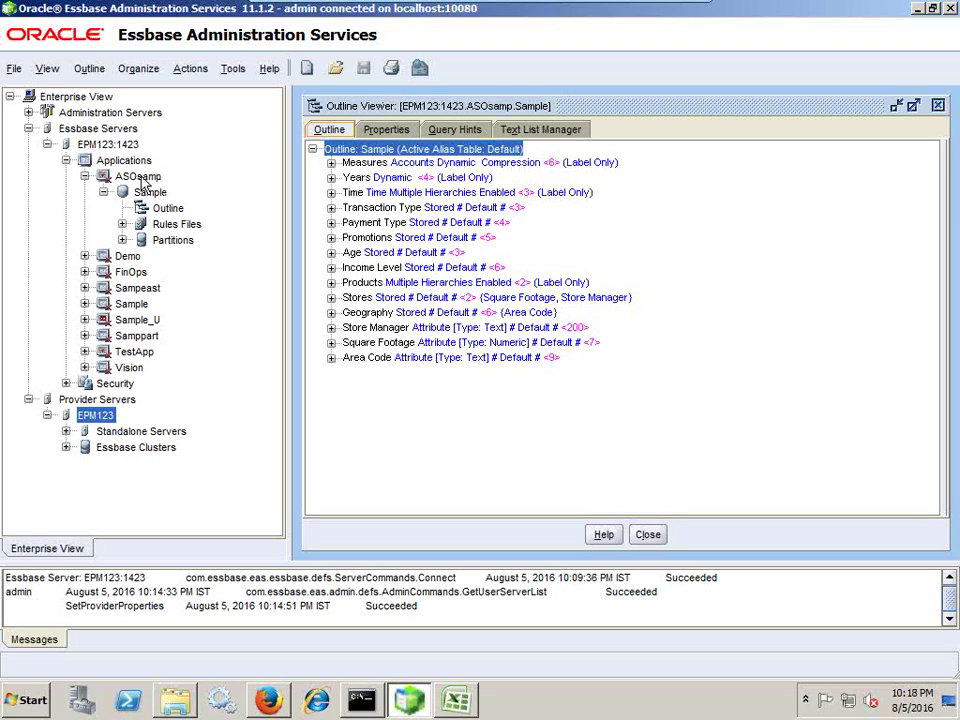
Open the ASOsamp Sample outline in the Outline Viewer, accepting the lock prompt, and maximize it.
{"action": "left_click", "coordinate": [150, 177]}
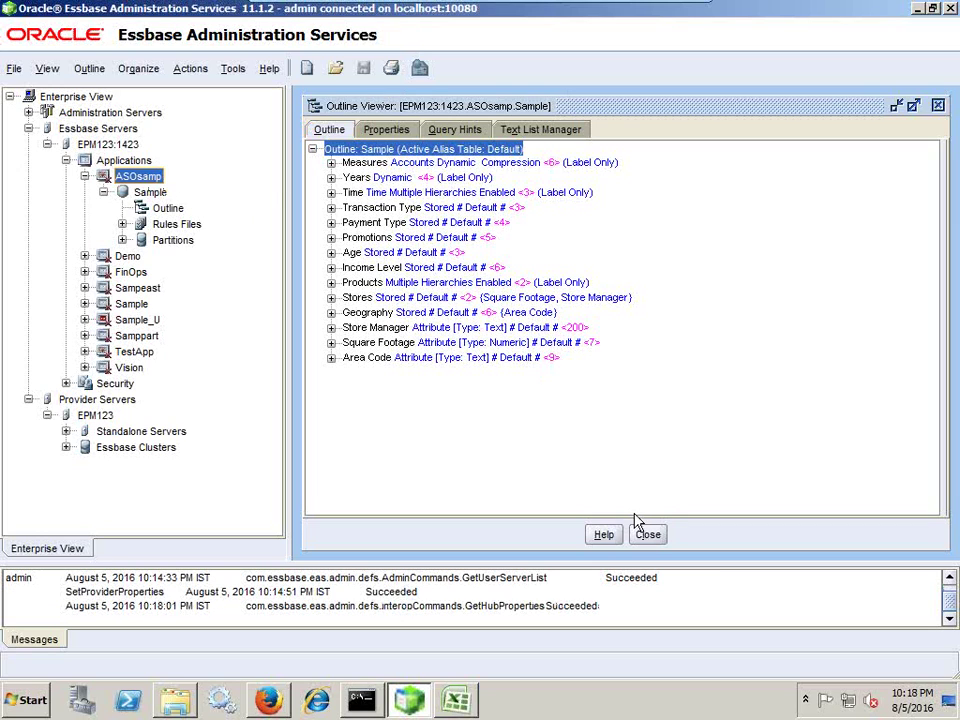
{"action": "left_click", "coordinate": [648, 534]}
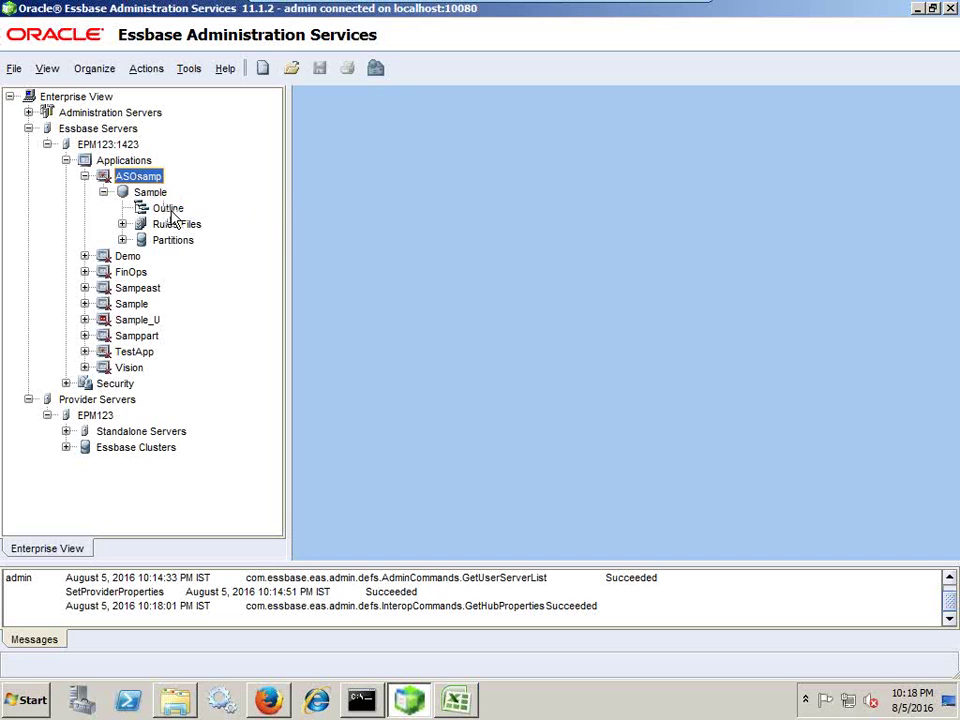
{"action": "double_click", "coordinate": [163, 209]}
{"action": "left_click", "coordinate": [519, 402]}
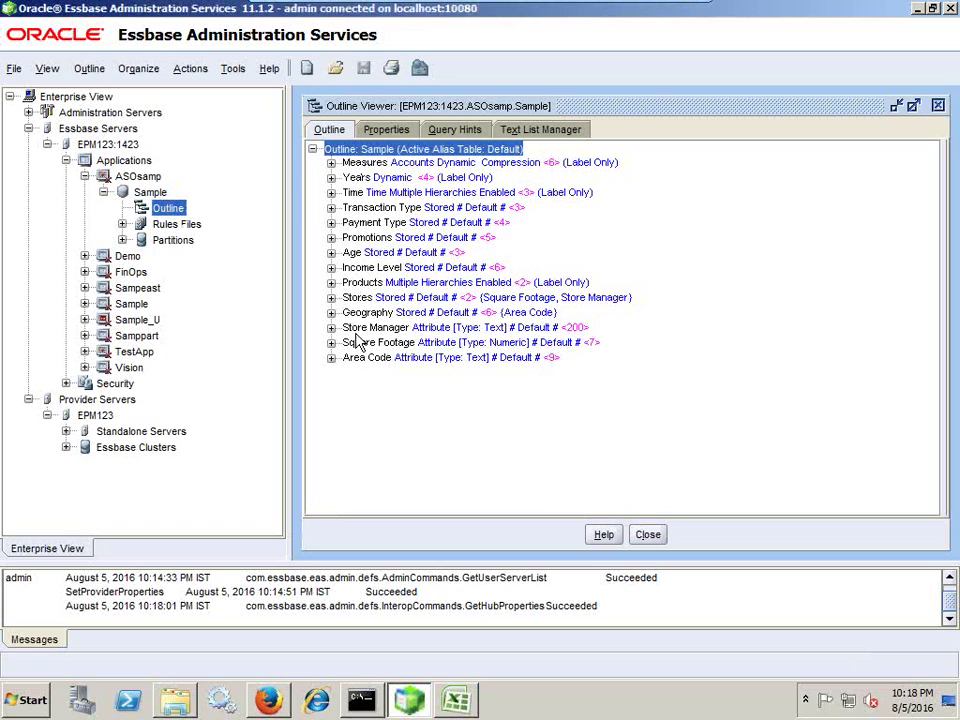
{"action": "double_click", "coordinate": [468, 112]}
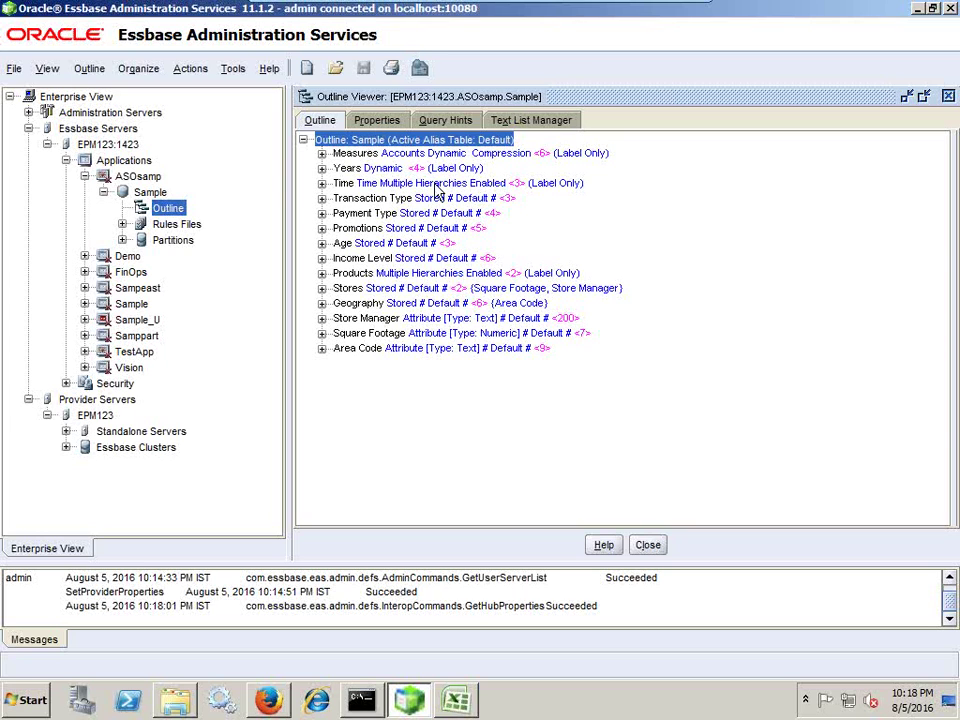
In Excel, open the Smart View panel and sign in to Shared Connections.
{"action": "key", "text": "alt+Tab"}
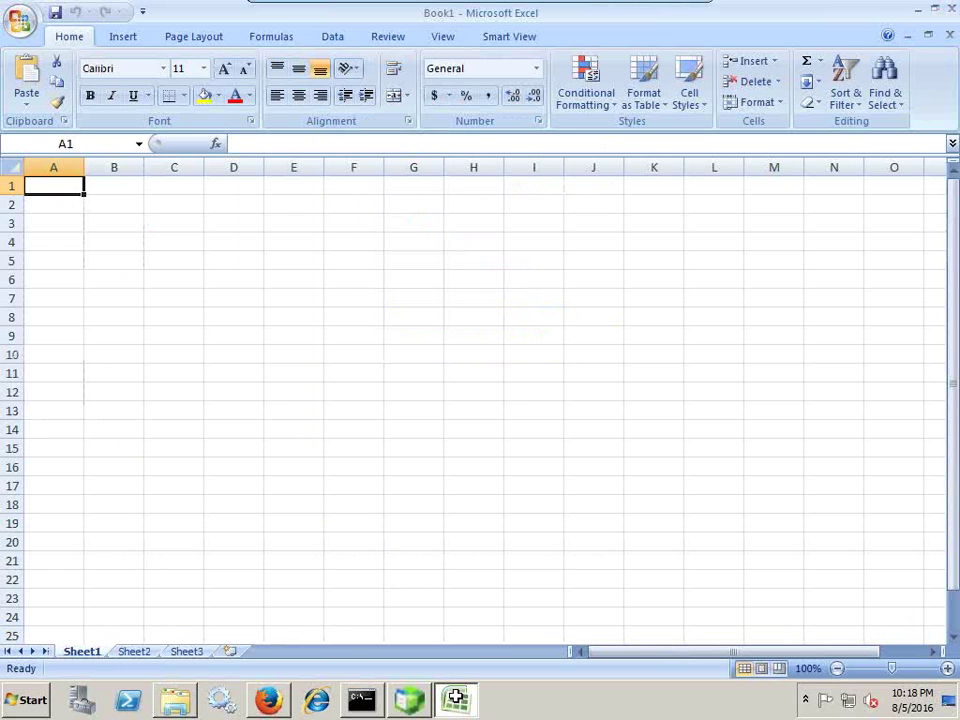
{"action": "left_click", "coordinate": [510, 40]}
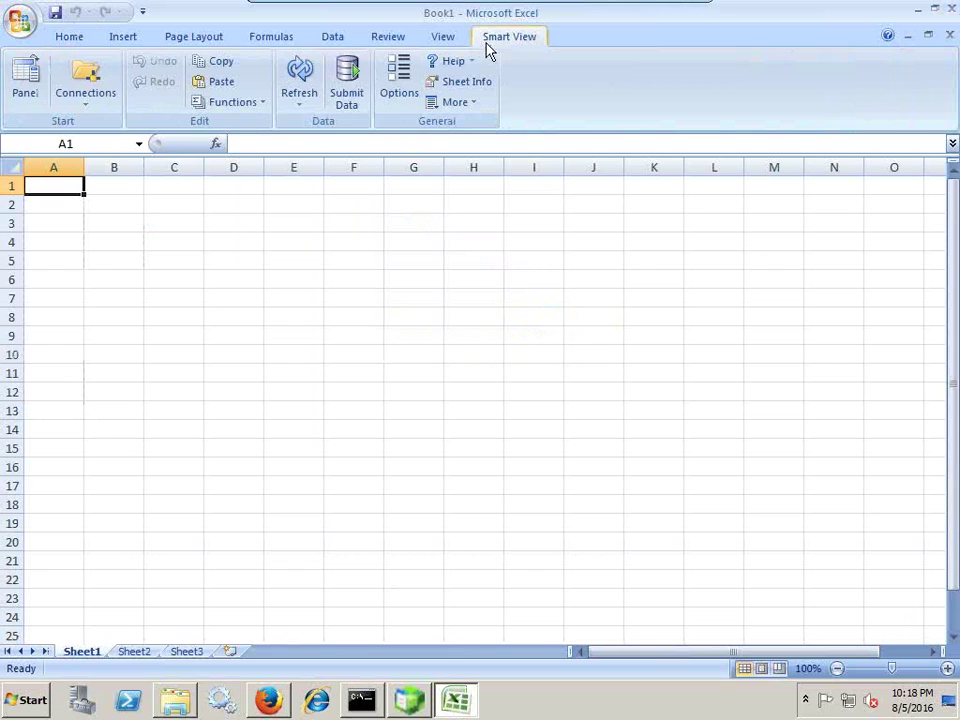
{"action": "left_click", "coordinate": [40, 81]}
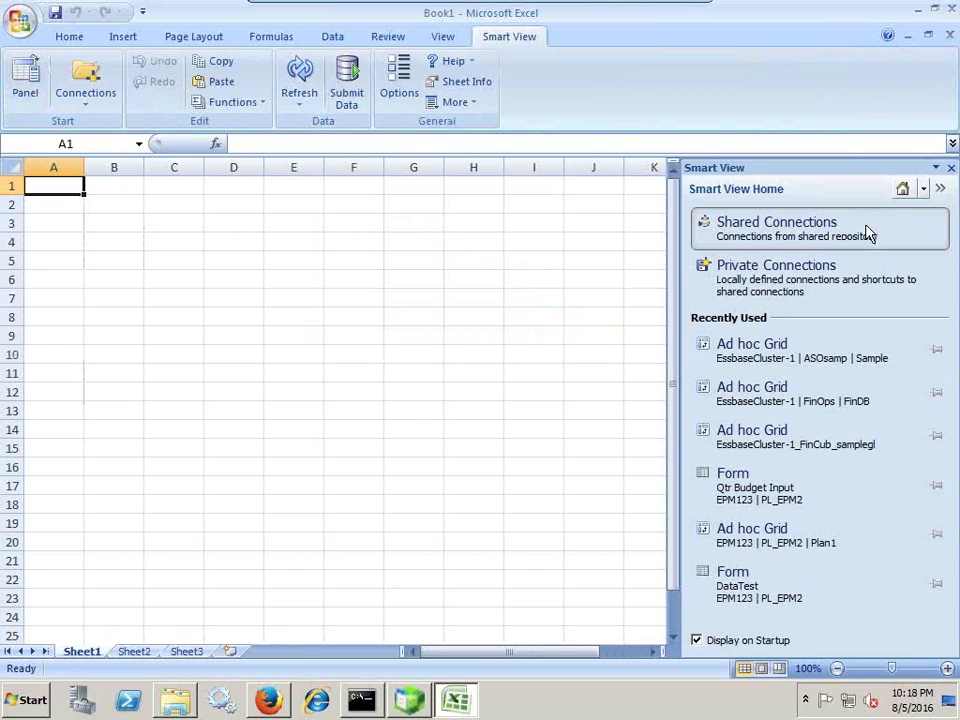
{"action": "left_click", "coordinate": [812, 238]}
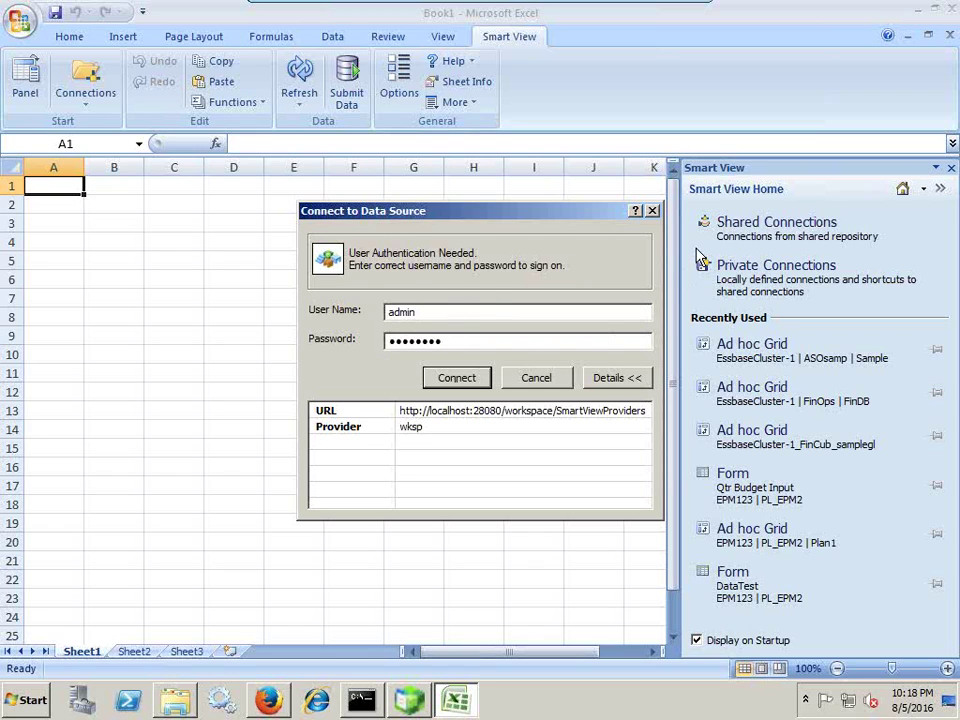
{"action": "left_click", "coordinate": [438, 377]}
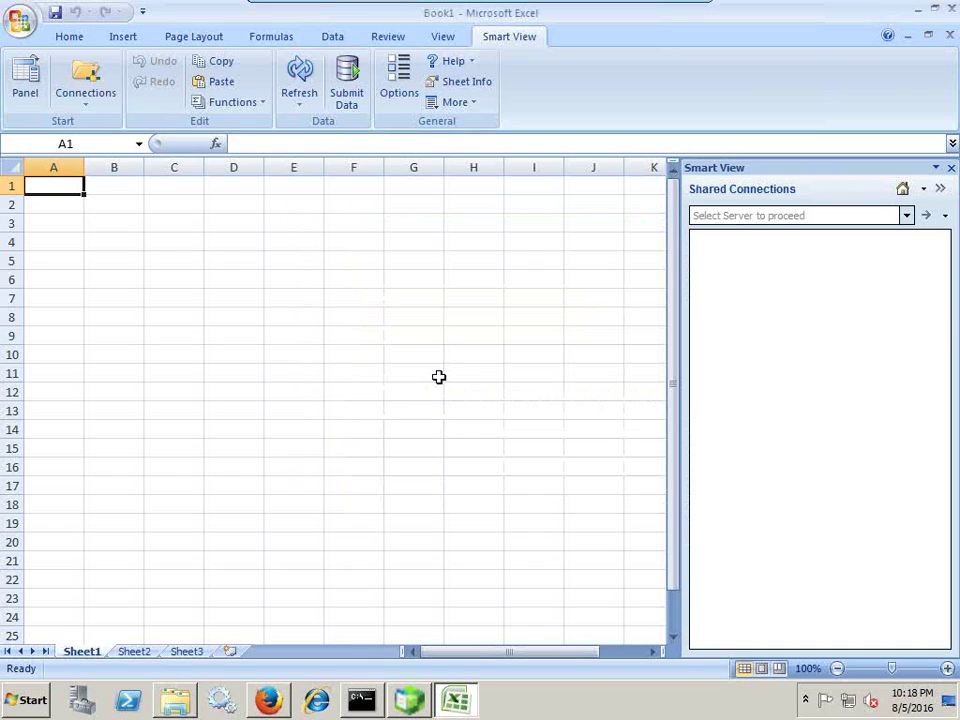
Choose Oracle Essbase, expand EssbaseCluster-1 > ASOsamp, and bring up the Sample cube's actions.
{"action": "left_click", "coordinate": [906, 215]}
{"action": "left_click", "coordinate": [648, 262]}
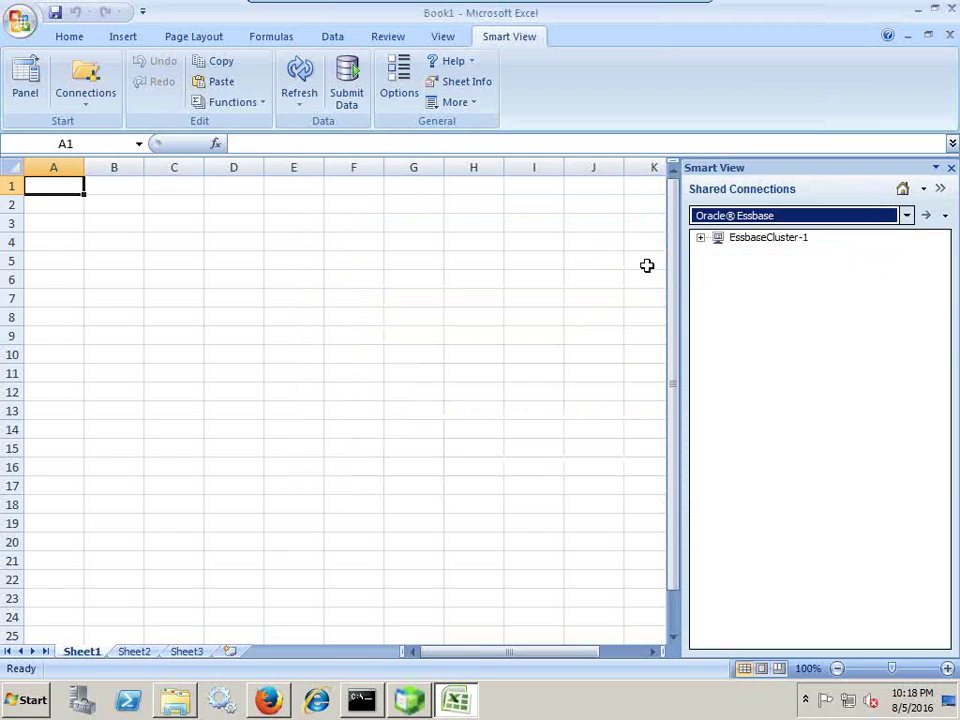
{"action": "left_click", "coordinate": [700, 238]}
{"action": "left_click", "coordinate": [718, 253]}
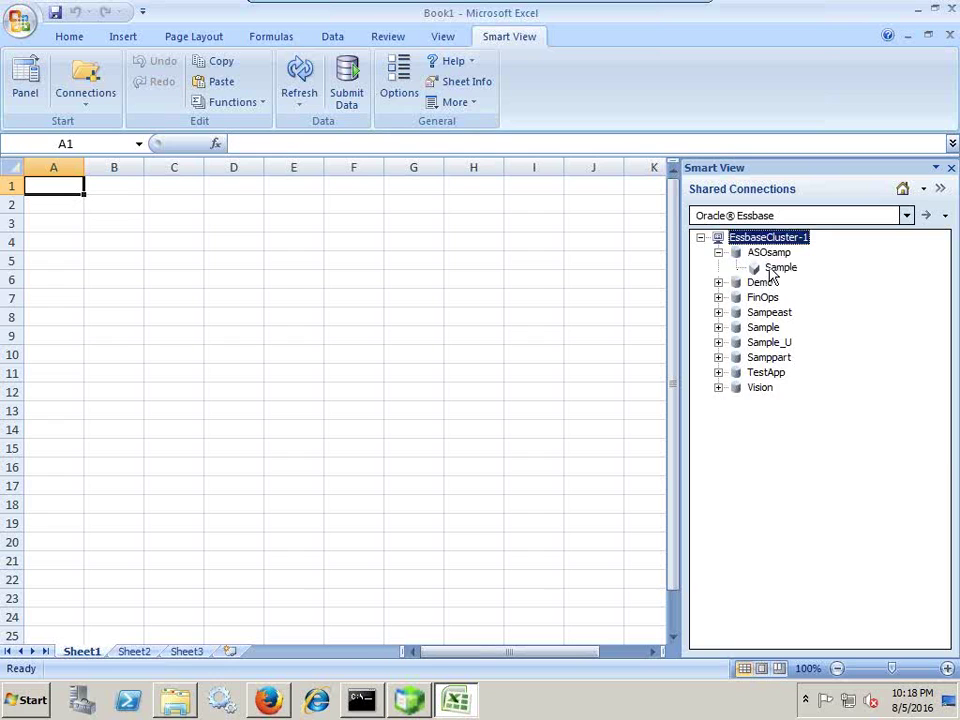
{"action": "right_click", "coordinate": [776, 266]}
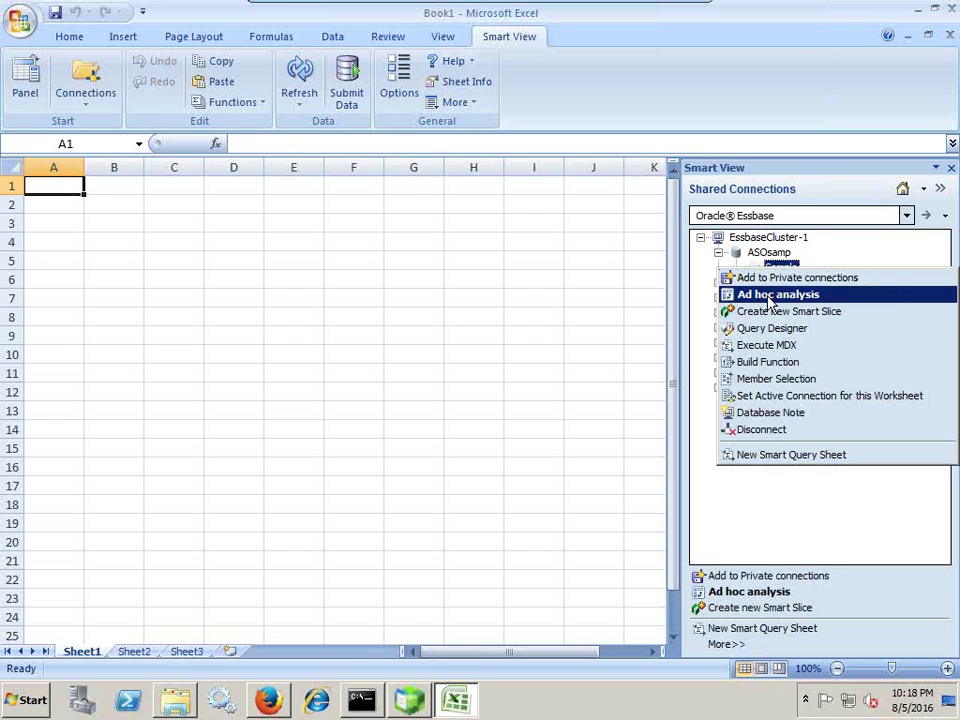
Start an ad hoc analysis on Sample and set the Smart View zoom in level to Bottom Level.
{"action": "left_click", "coordinate": [770, 295]}
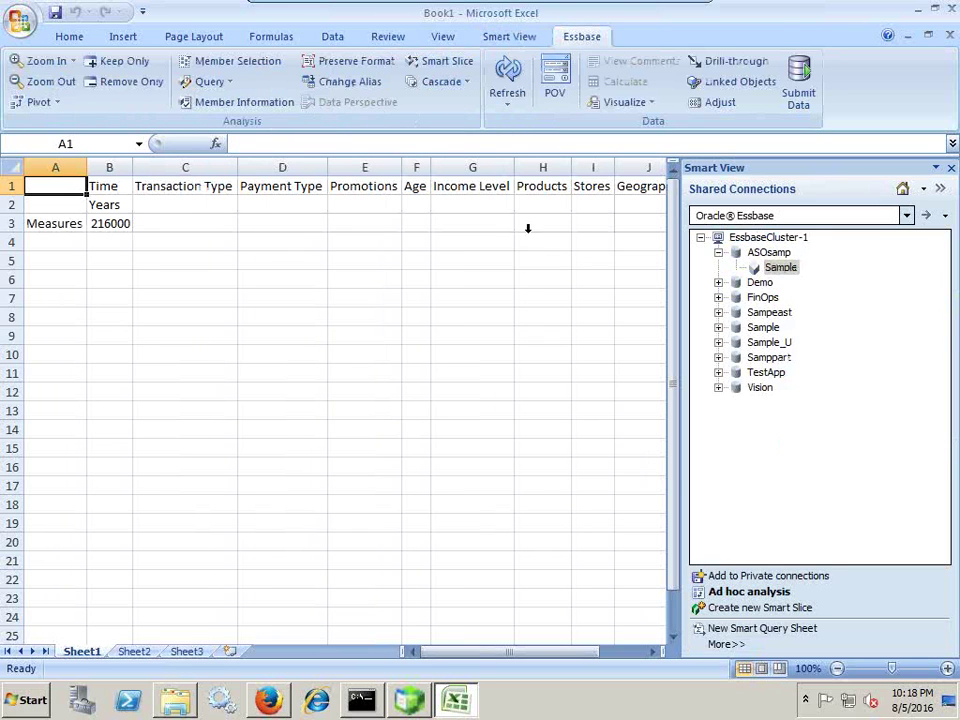
{"action": "left_click", "coordinate": [510, 40]}
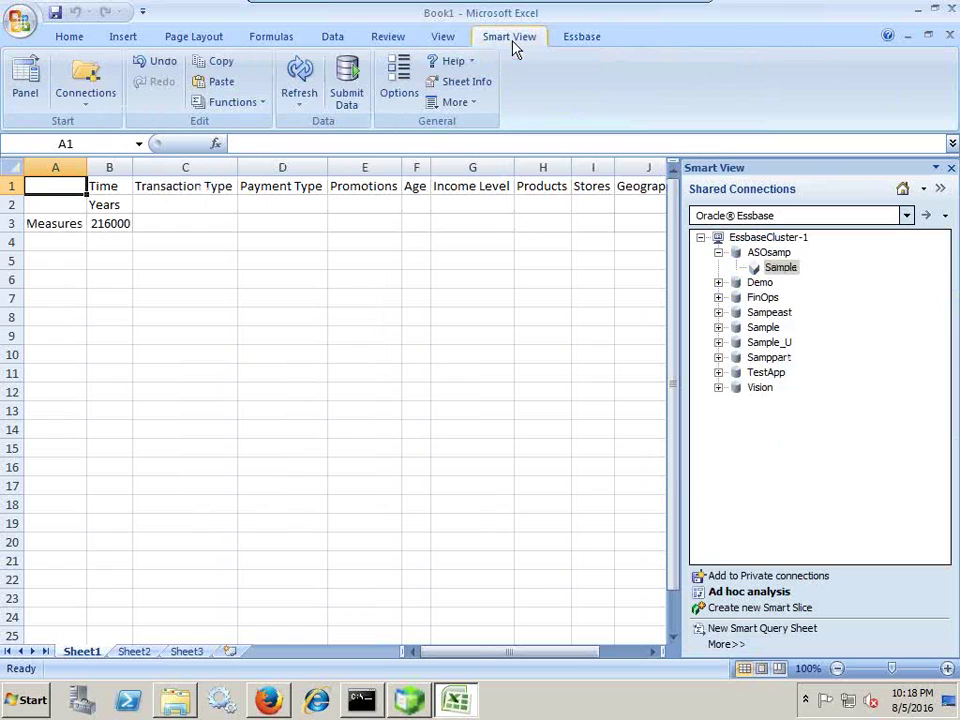
{"action": "left_click", "coordinate": [399, 82]}
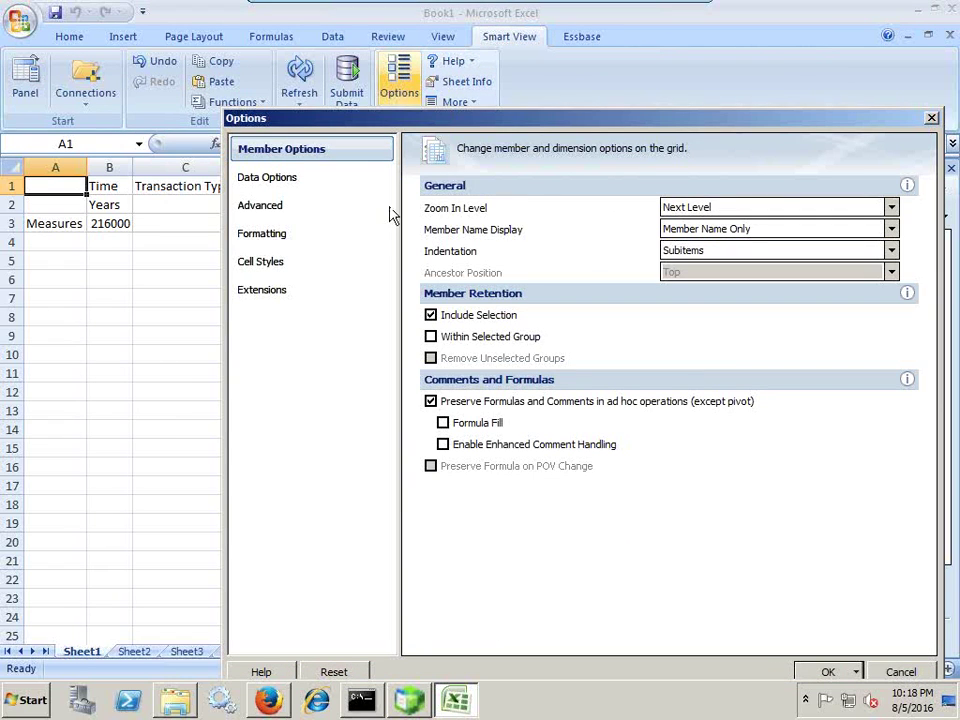
{"action": "left_click", "coordinate": [728, 210]}
{"action": "left_click", "coordinate": [711, 246]}
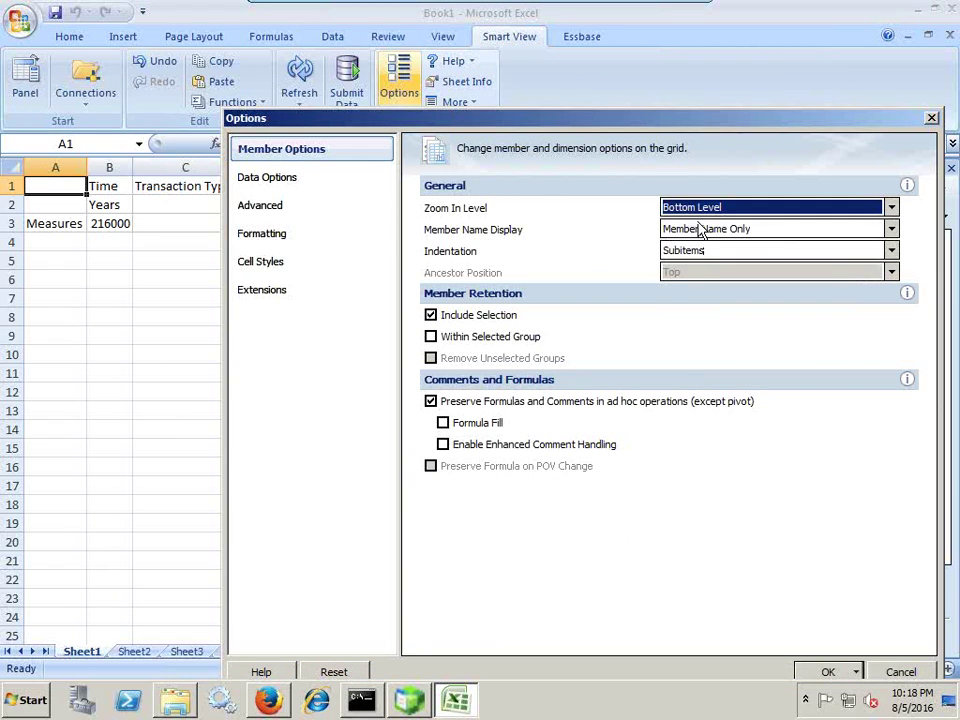
{"action": "left_click", "coordinate": [826, 670]}
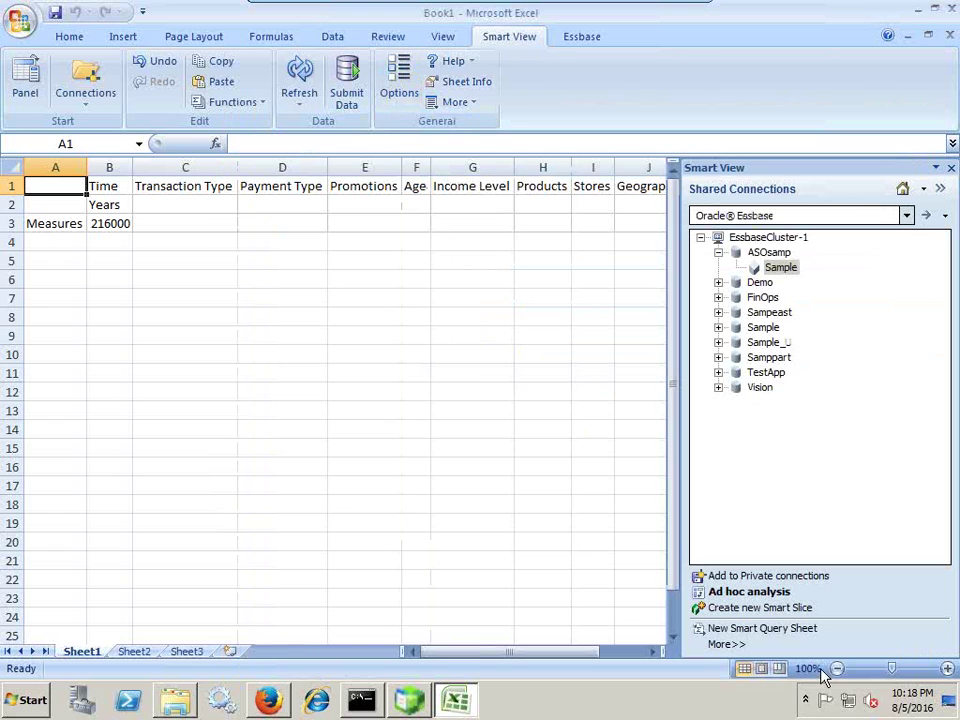
Drill into Transaction Type and Payment Type, then select the Promotions header.
{"action": "left_click", "coordinate": [541, 187]}
{"action": "double_click", "coordinate": [541, 187]}
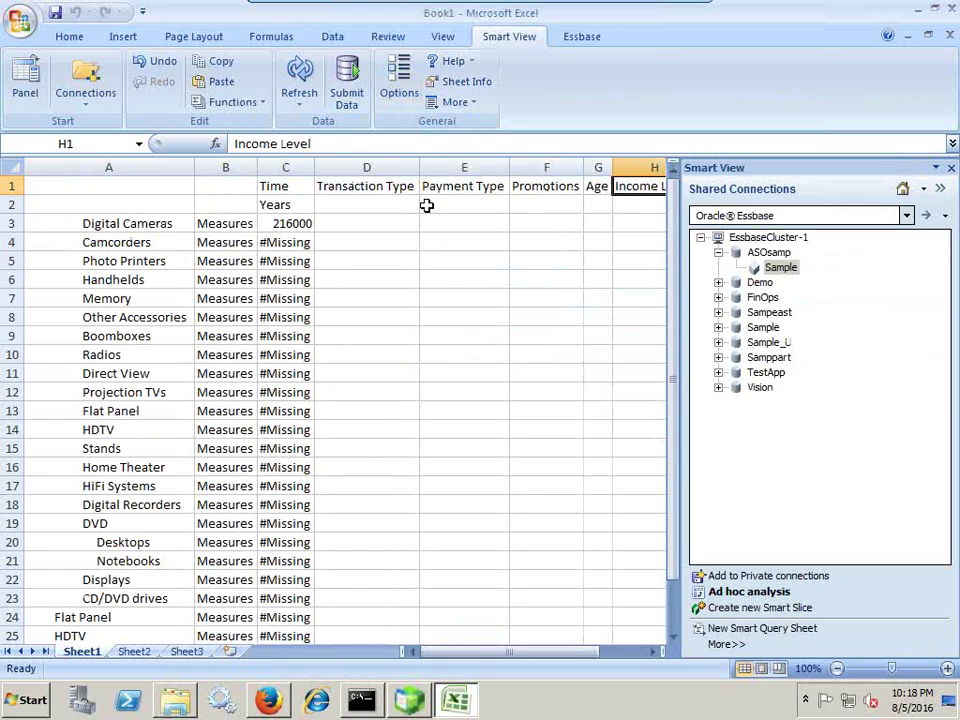
{"action": "double_click", "coordinate": [396, 189]}
{"action": "left_click", "coordinate": [464, 186]}
{"action": "double_click", "coordinate": [464, 186]}
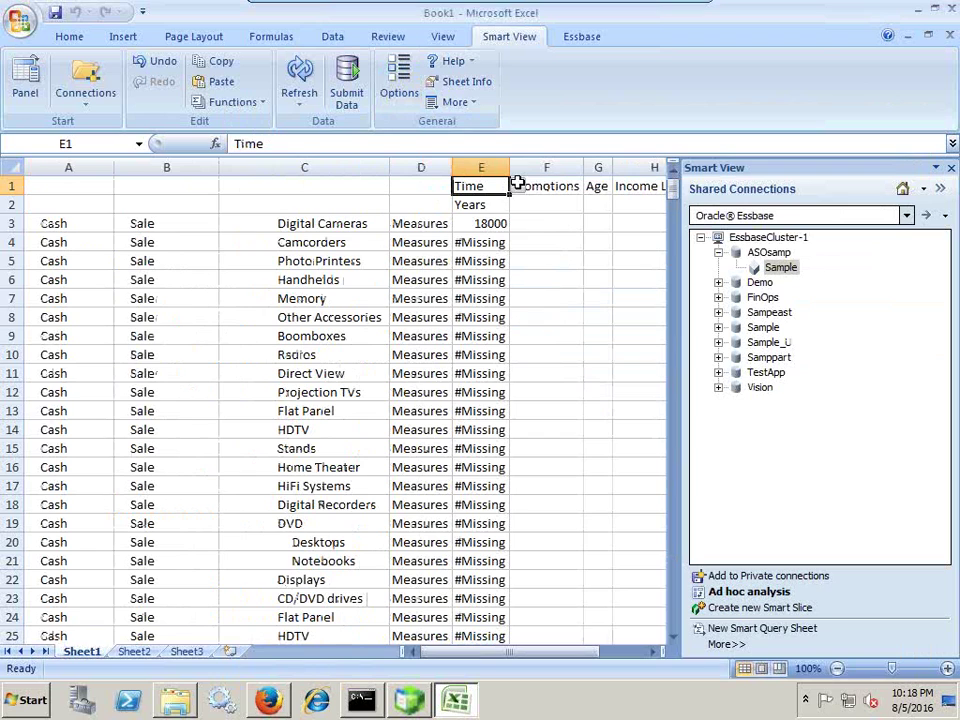
{"action": "left_click", "coordinate": [547, 186]}
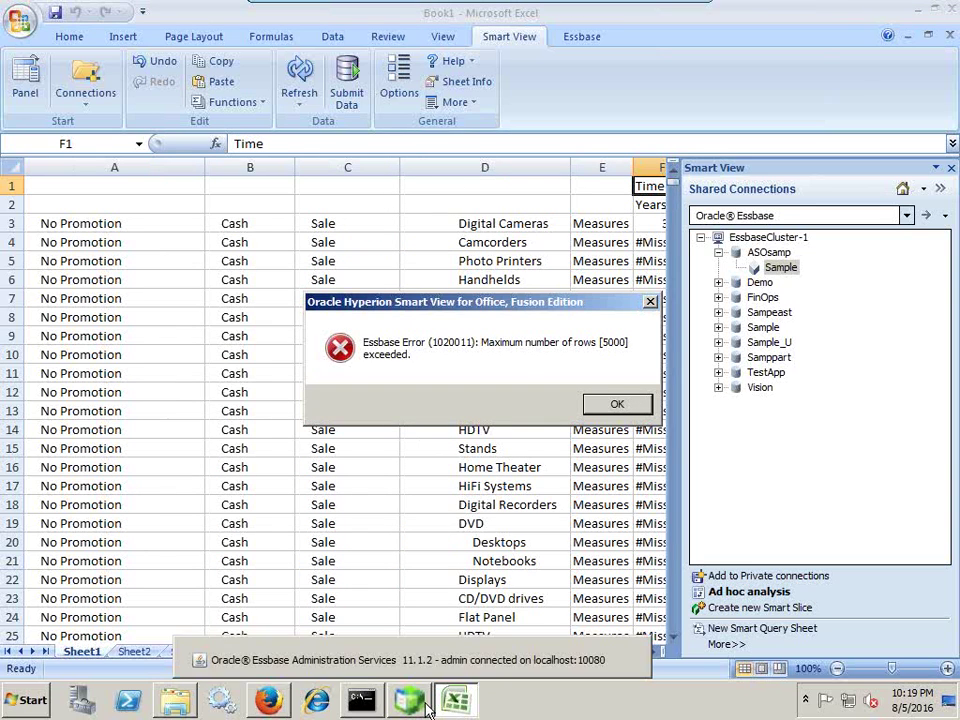
Dismiss the 5000-row error and, in EAS, expand Provider Servers to show EPM123.
{"action": "left_click", "coordinate": [602, 404]}
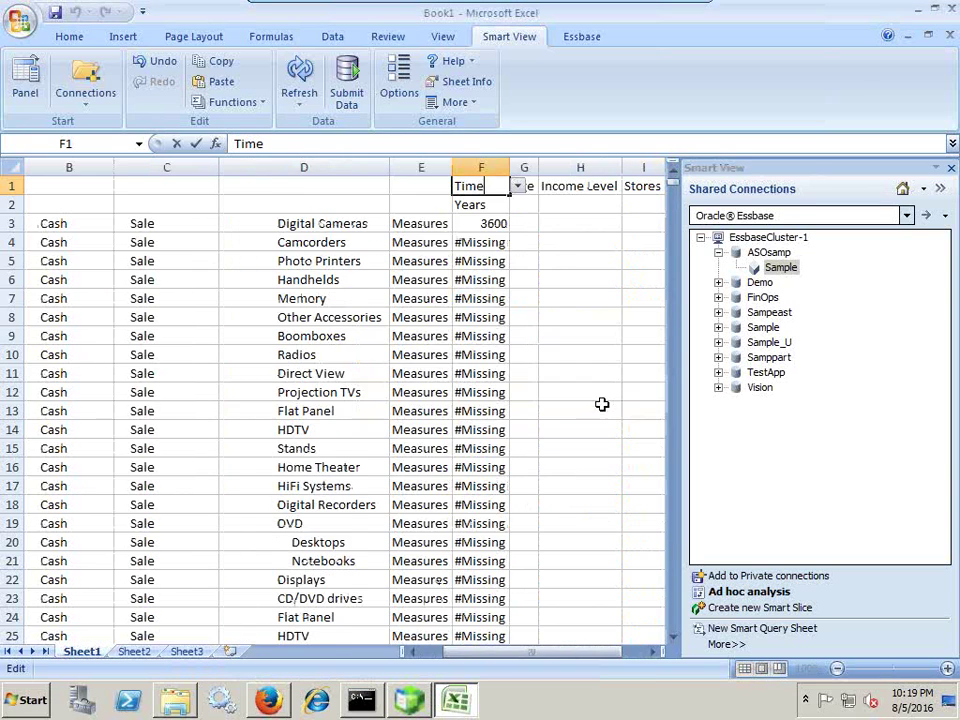
{"action": "left_click", "coordinate": [410, 702]}
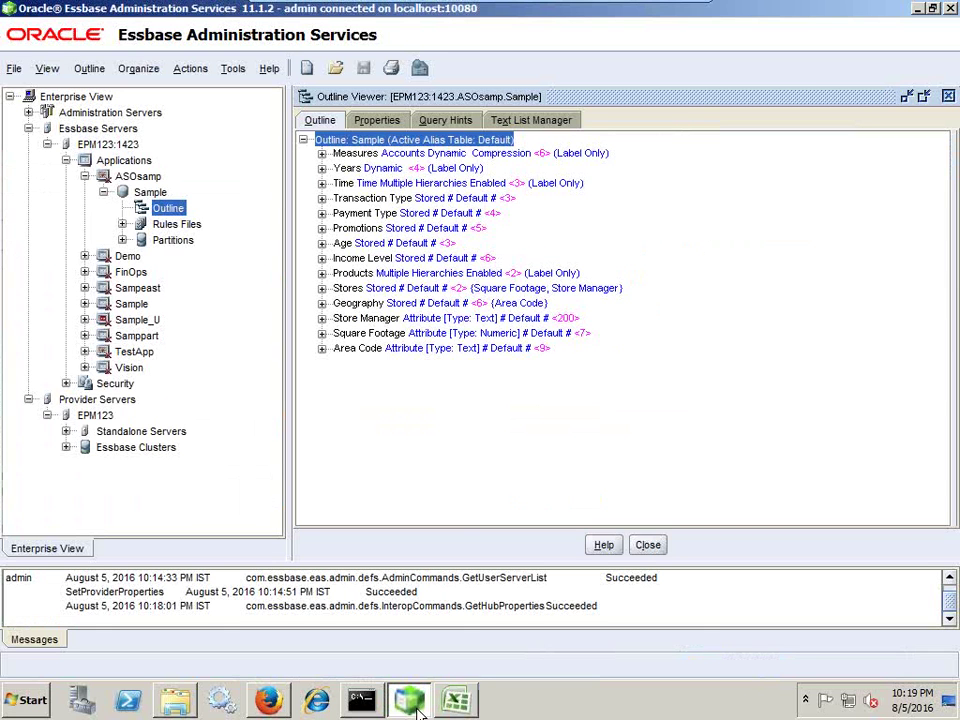
{"action": "left_click", "coordinate": [47, 144]}
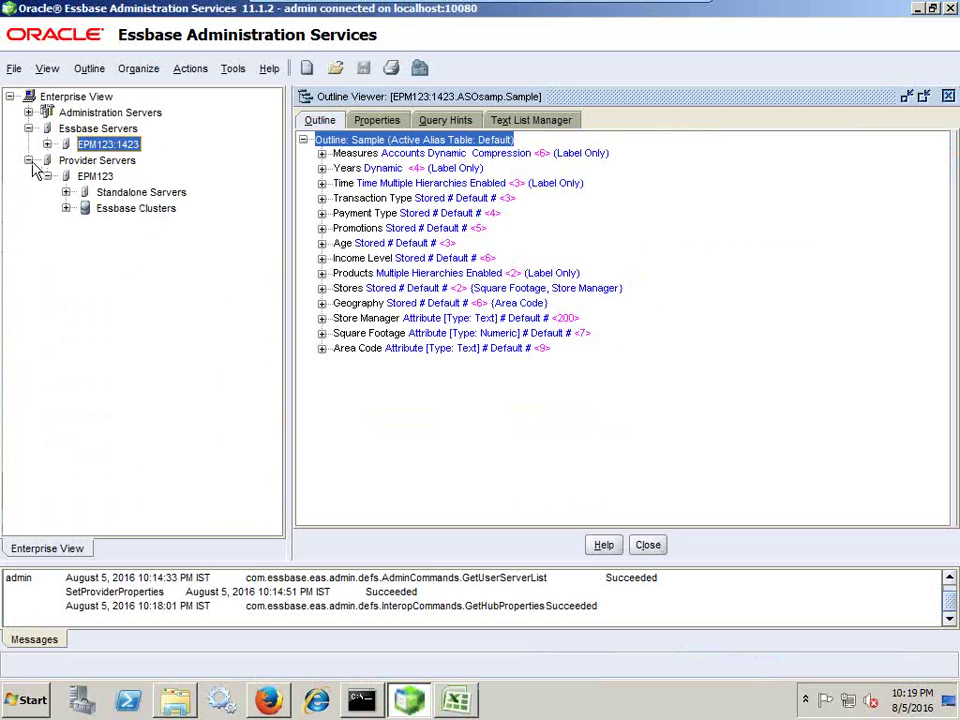
{"action": "left_click", "coordinate": [29, 160]}
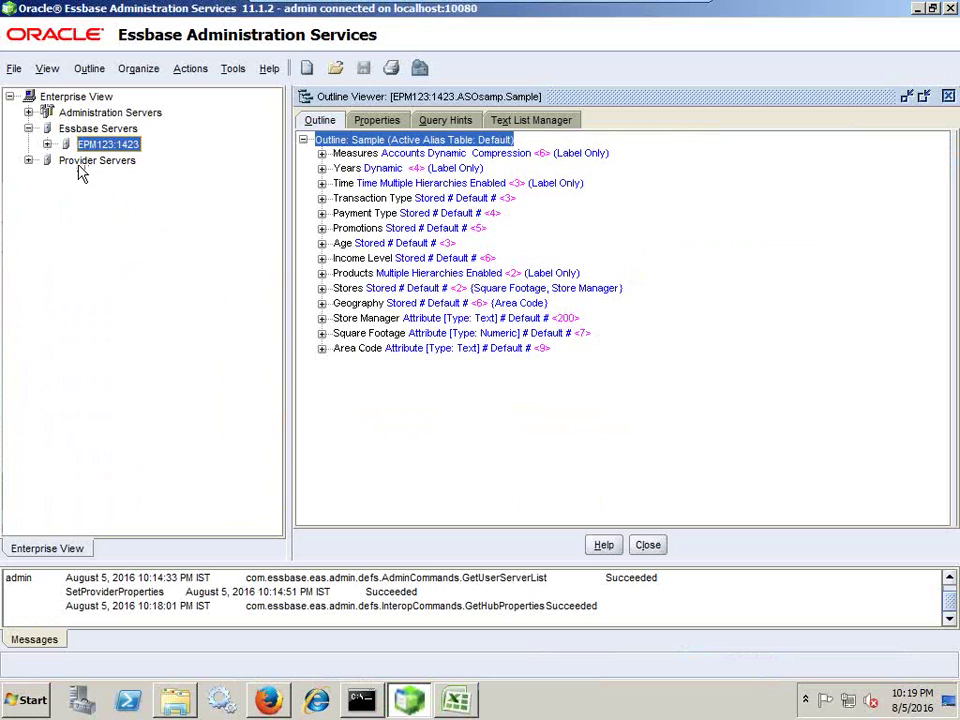
{"action": "left_click", "coordinate": [29, 160]}
Open the Add Provider Server dialog from the Provider Servers menu and focus its URL field.
{"action": "right_click", "coordinate": [88, 181]}
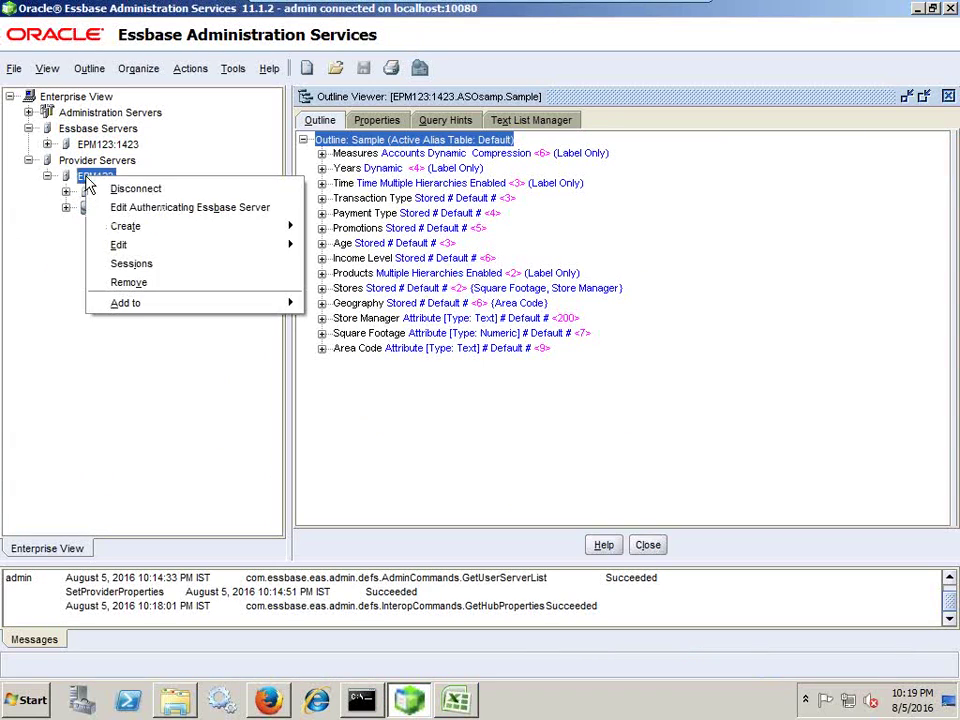
{"action": "mouse_move", "coordinate": [143, 250]}
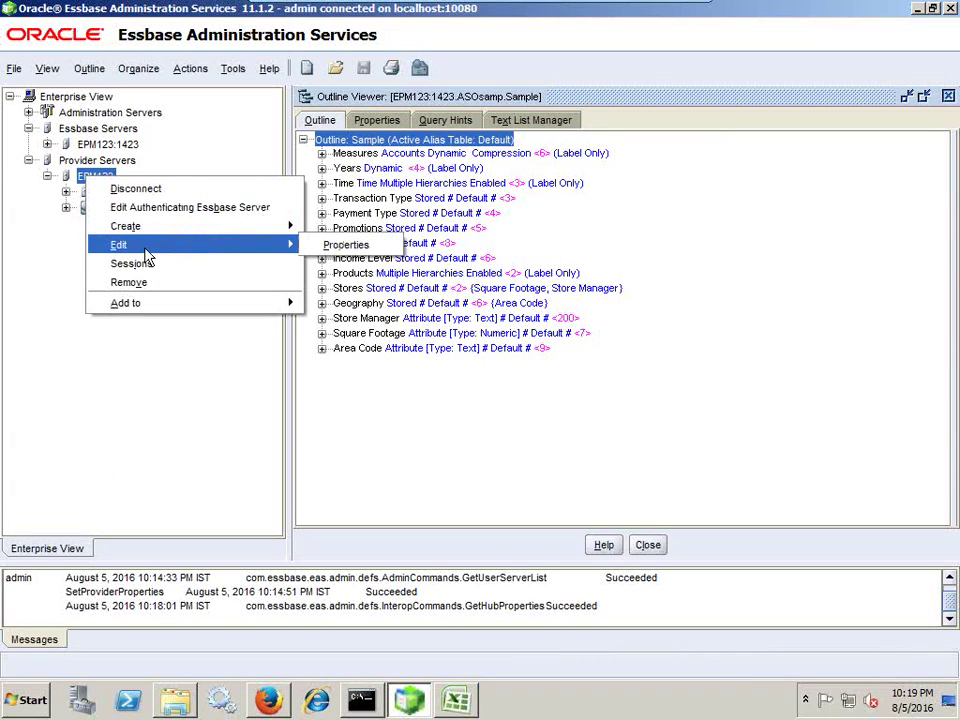
{"action": "left_click", "coordinate": [66, 128]}
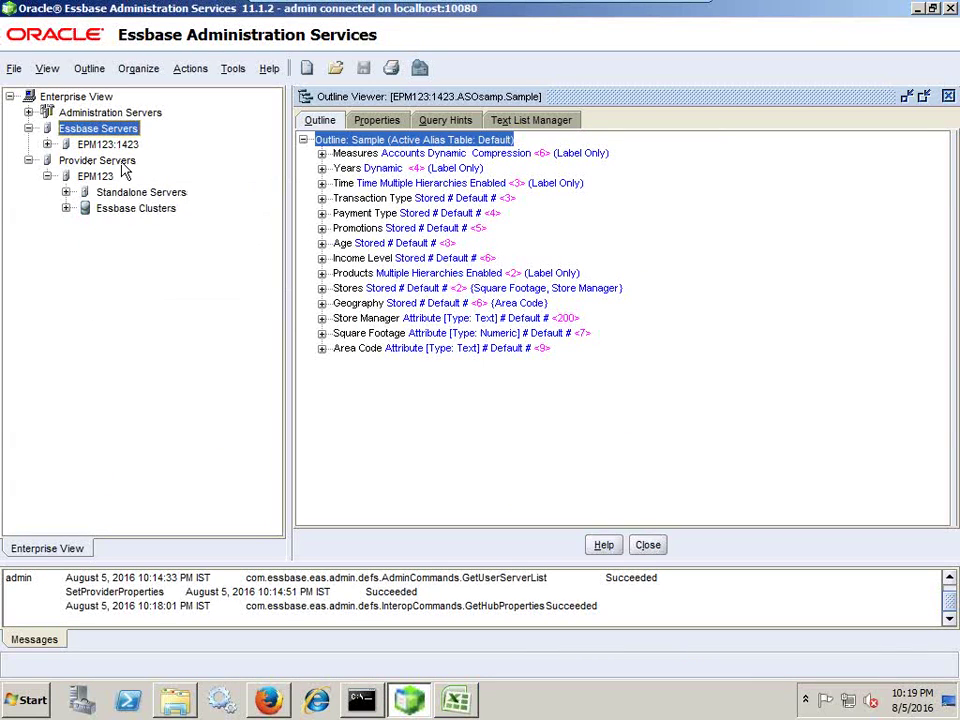
{"action": "right_click", "coordinate": [122, 163]}
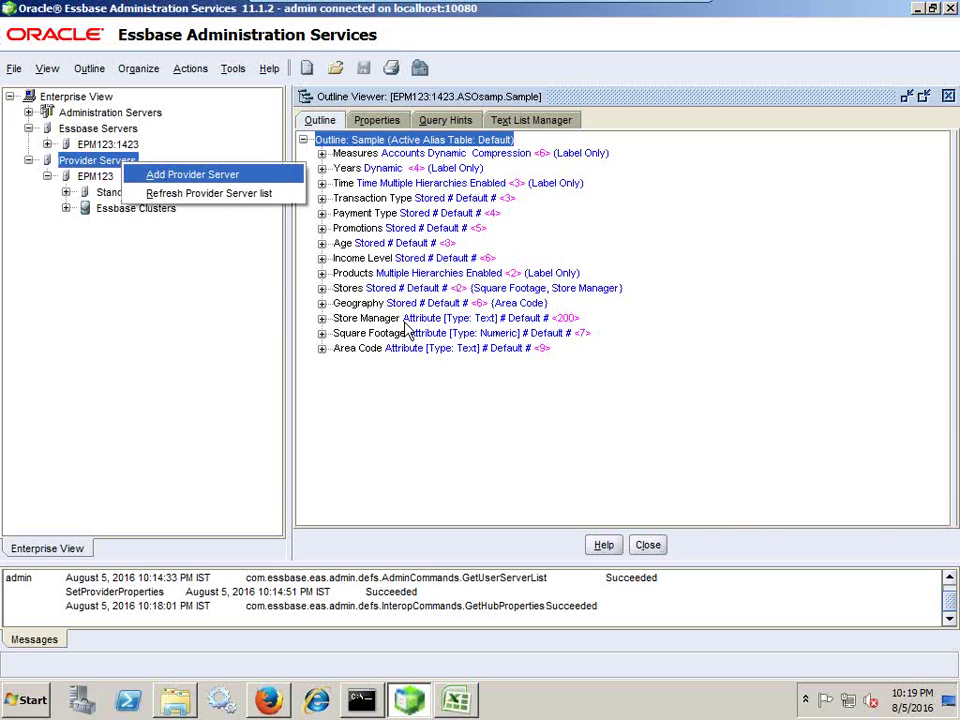
{"action": "left_click", "coordinate": [236, 177]}
{"action": "left_click", "coordinate": [456, 340]}
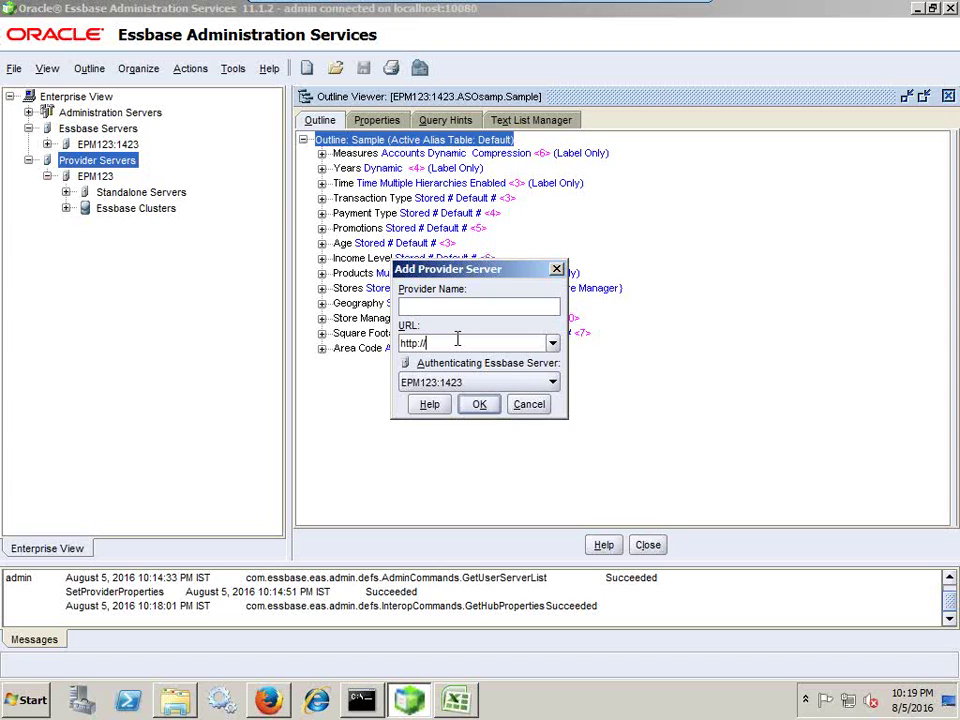
{"action": "left_click", "coordinate": [268, 700]}
{"action": "left_click", "coordinate": [424, 16]}
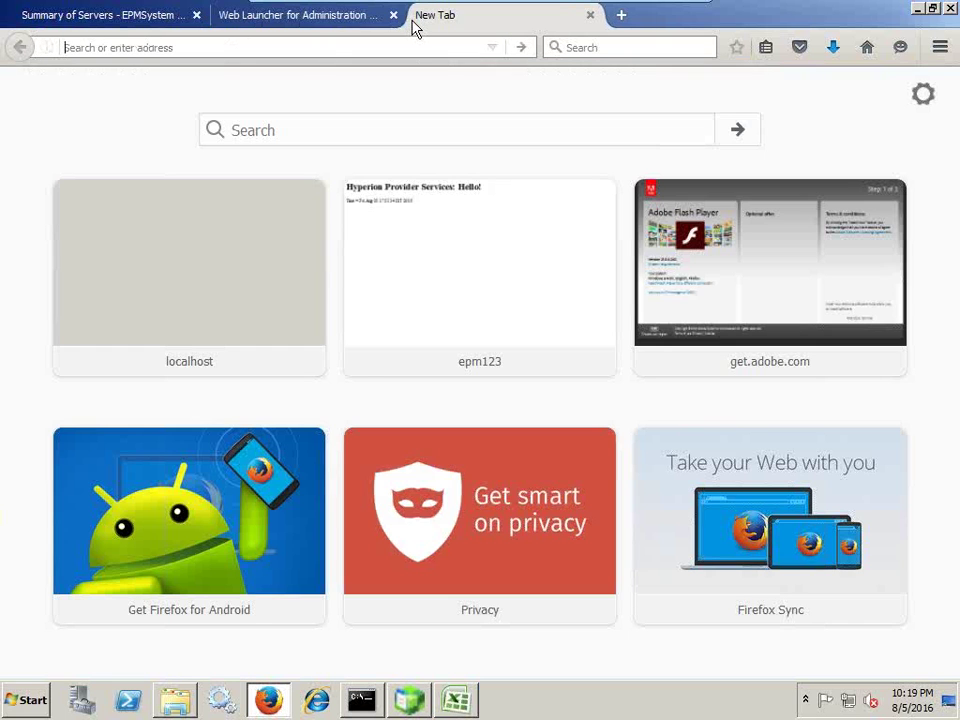
{"action": "type", "text": "http:"}
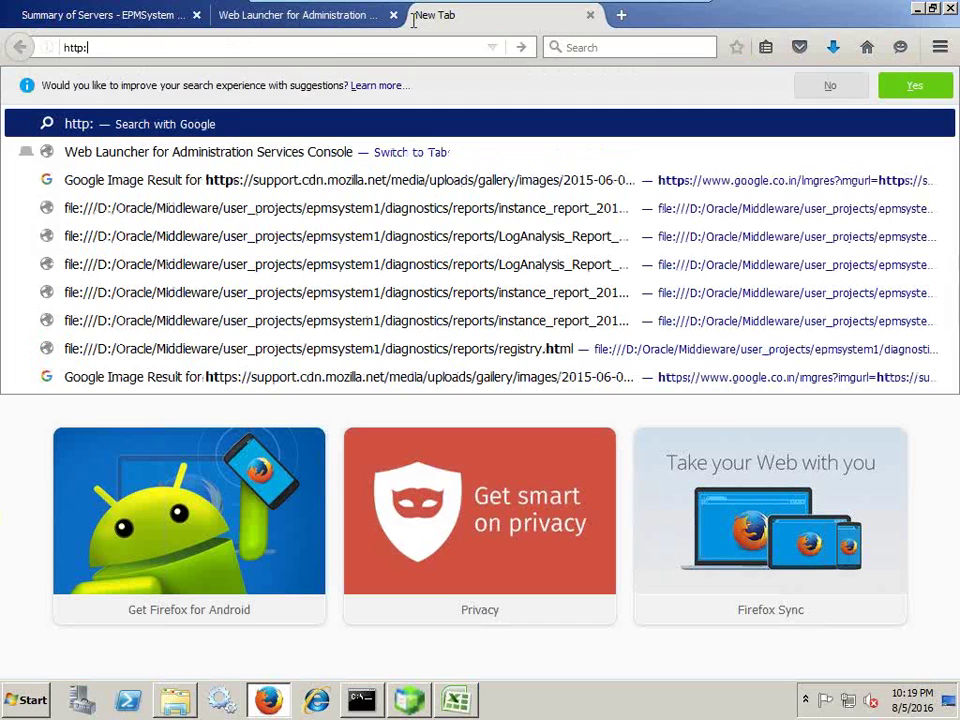
{"action": "type", "text": "//localh"}
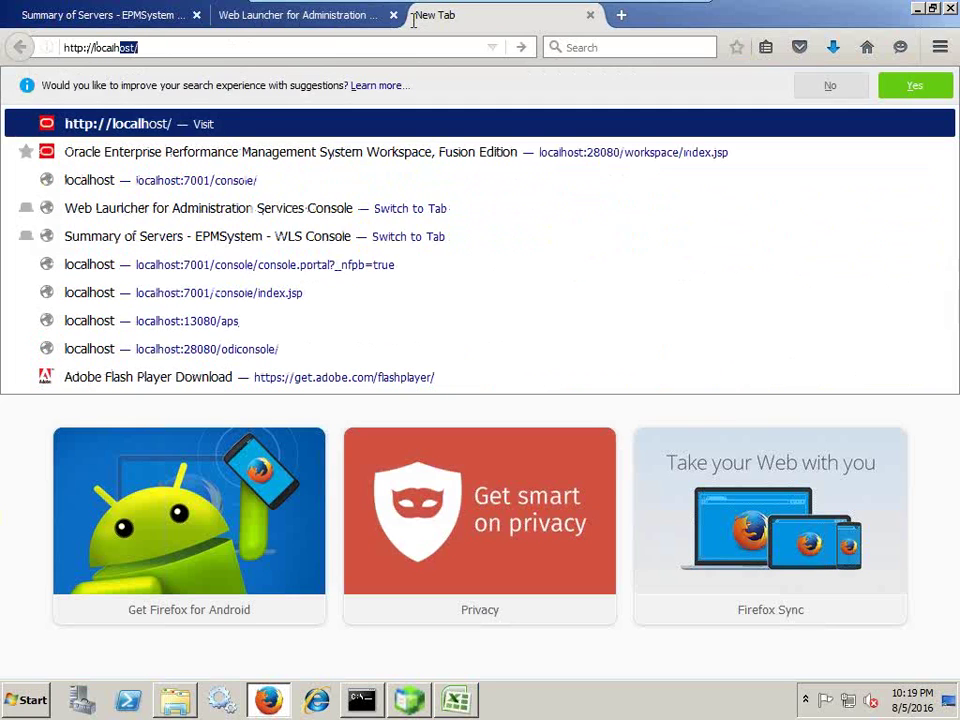
{"action": "key", "text": "BackSpace"}
{"action": "key", "text": "BackSpace"}
{"action": "key", "text": "BackSpace"}
{"action": "key", "text": "BackSpace"}
{"action": "key", "text": "BackSpace"}
{"action": "key", "text": "BackSpace"}
{"action": "key", "text": "BackSpace"}
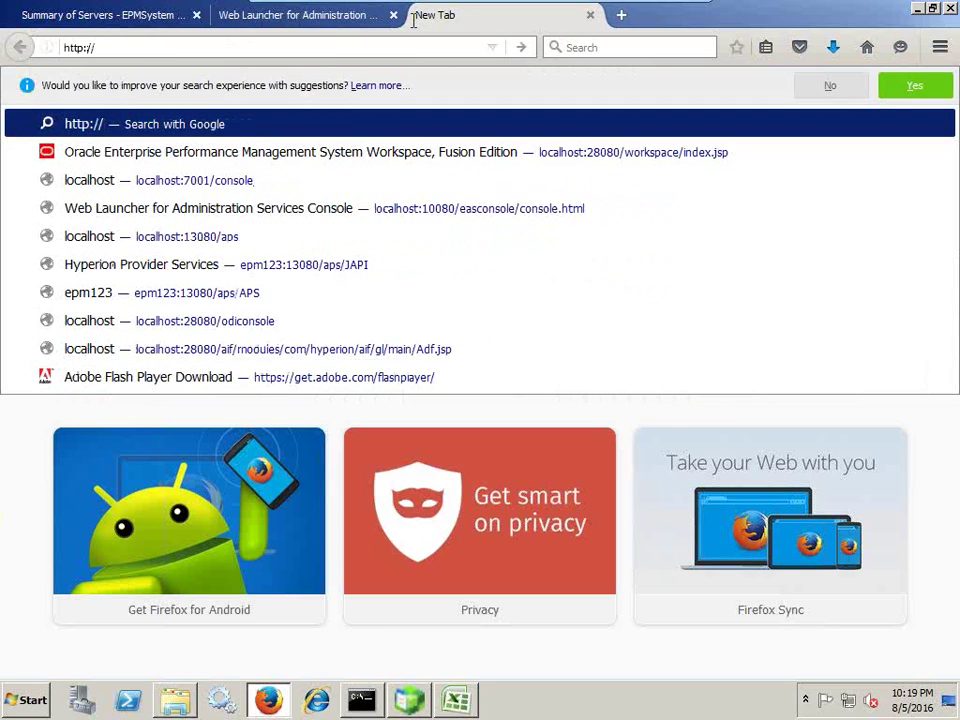
{"action": "type", "text": "epm"}
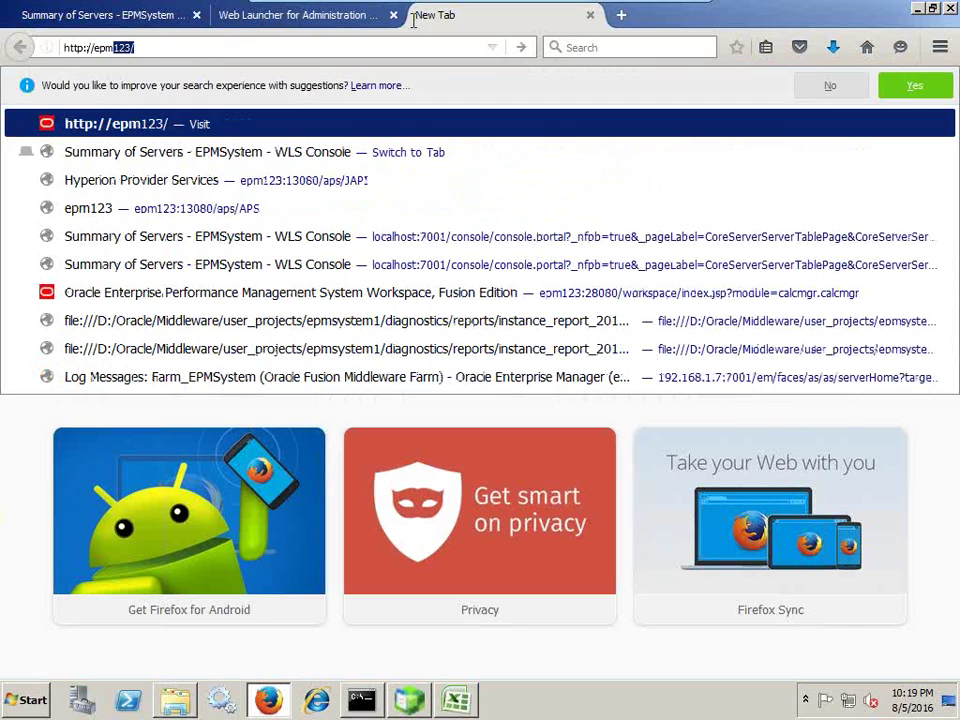
{"action": "type", "text": "123:"}
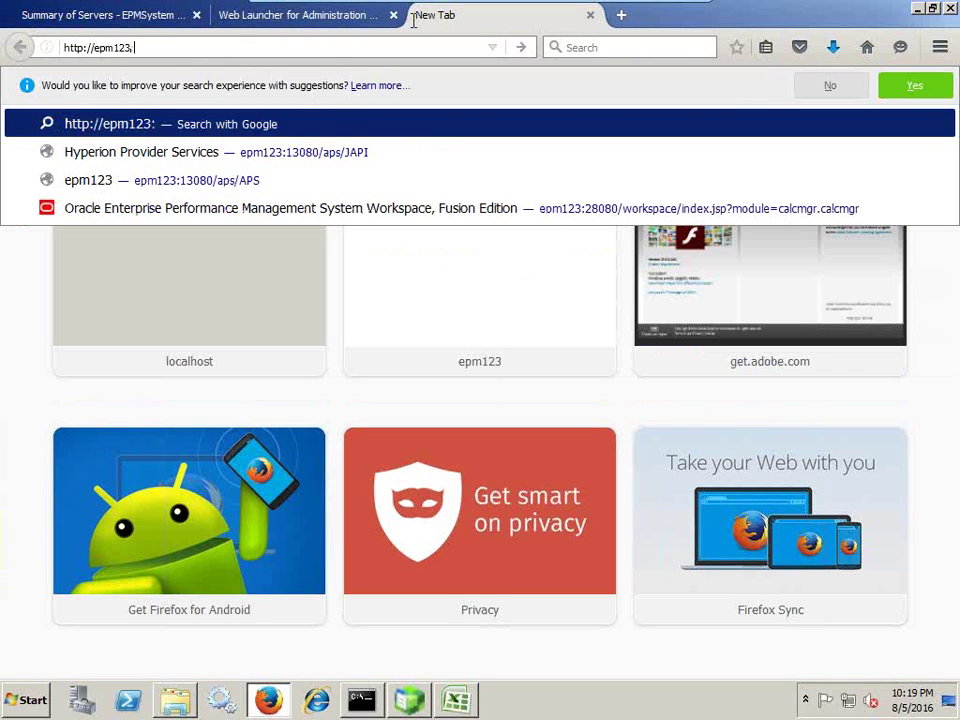
{"action": "type", "text": "130"}
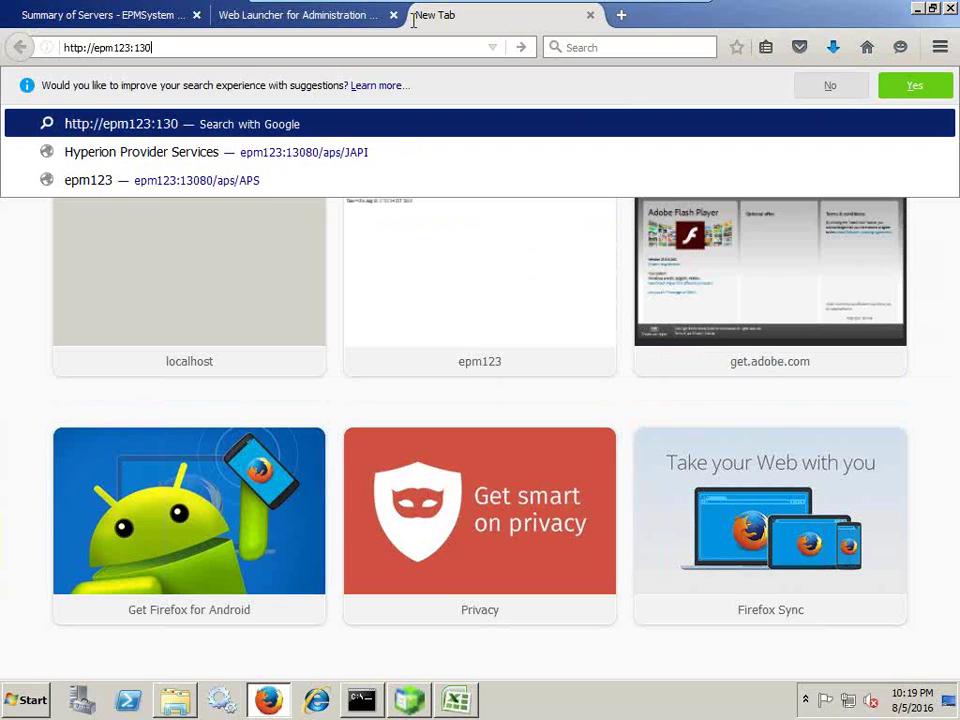
{"action": "type", "text": "80/ap"}
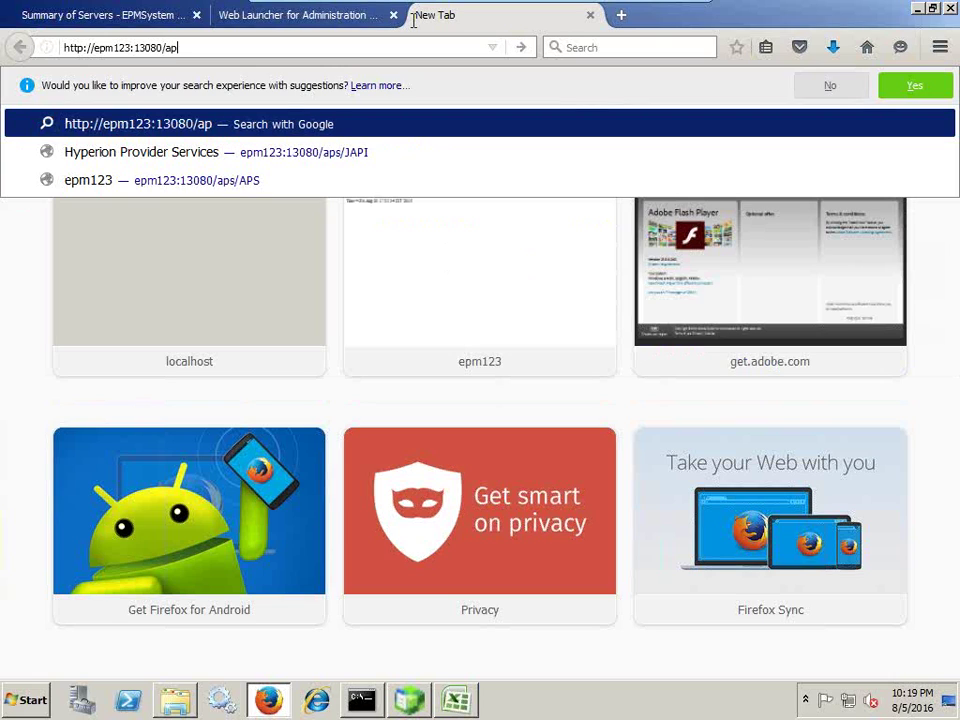
{"action": "type", "text": "s/APS"}
{"action": "key", "text": "Return"}
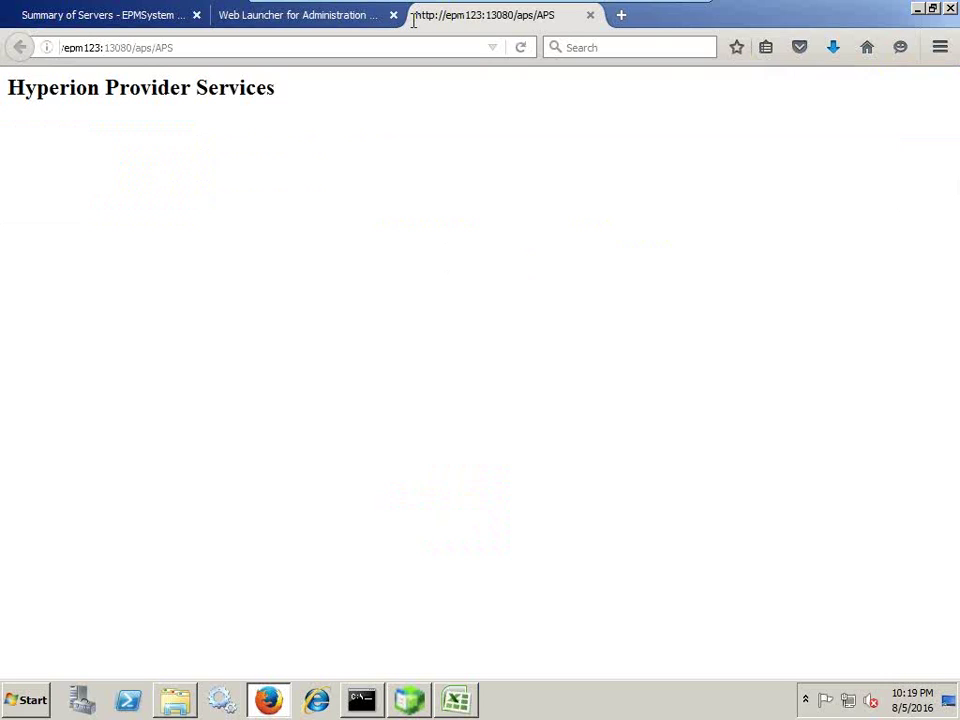
{"action": "left_click", "coordinate": [229, 54]}
{"action": "key", "text": "ctrl+c"}
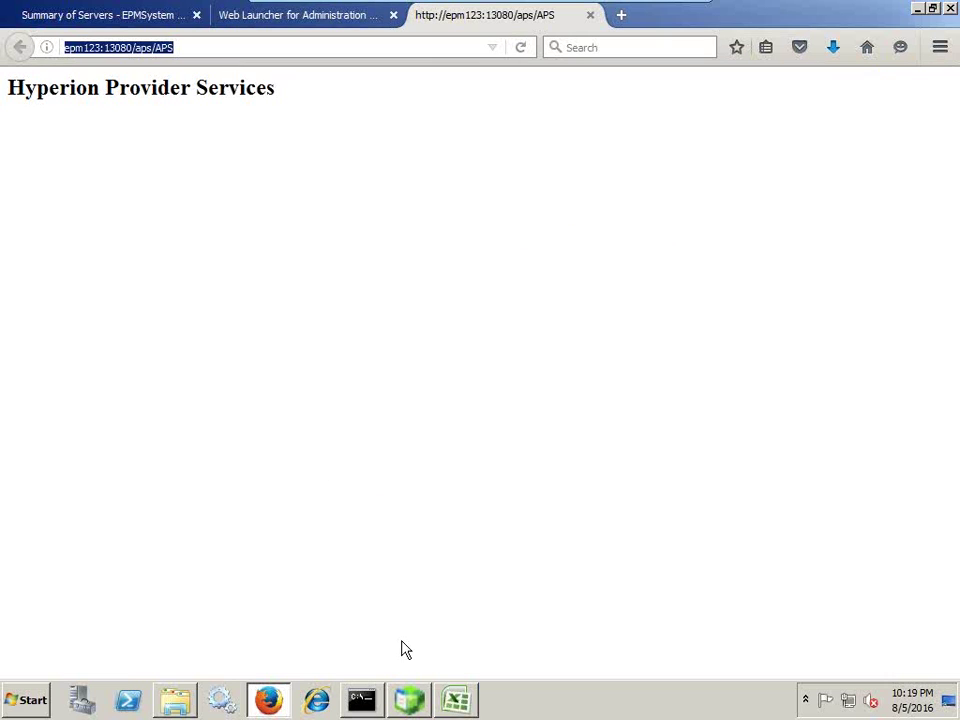
Try adding provider 'epm123' with the pasted APS URL, then dismiss the already-exists error and cancel.
{"action": "left_click", "coordinate": [412, 703]}
{"action": "left_click_drag", "start_coordinate": [430, 343], "coordinate": [346, 343]}
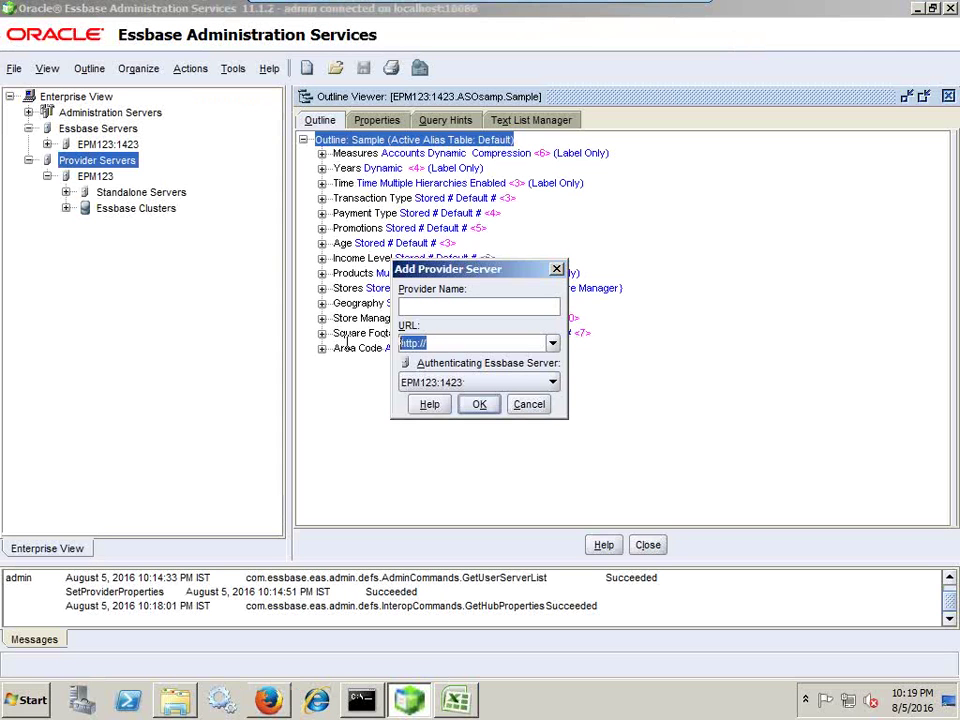
{"action": "key", "text": "ctrl+v"}
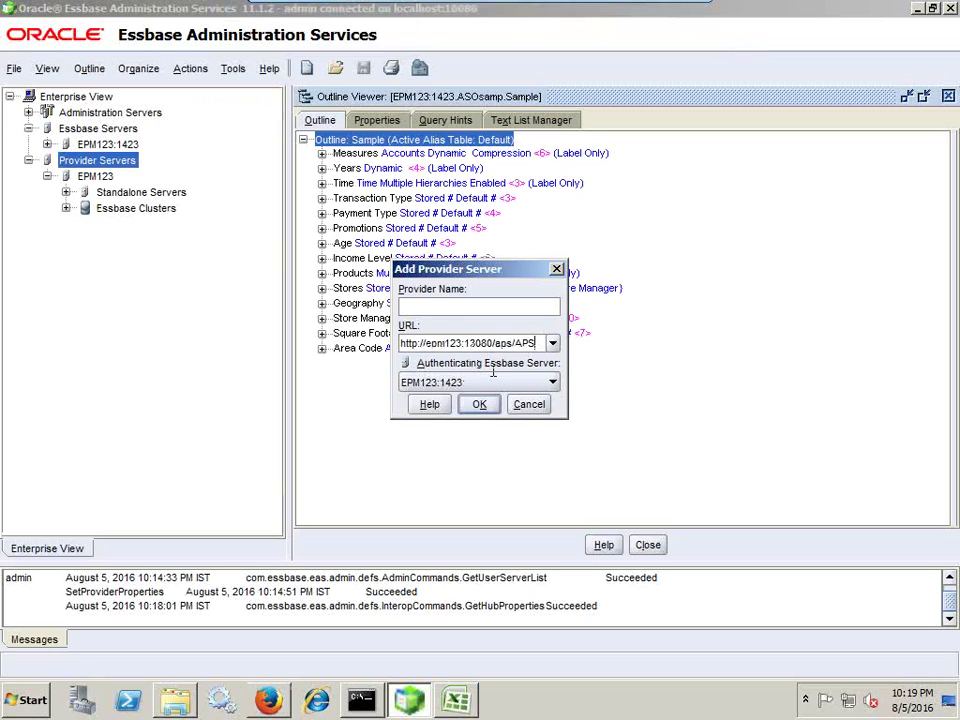
{"action": "left_click", "coordinate": [451, 309]}
{"action": "type", "text": "epm123"}
{"action": "left_click", "coordinate": [479, 406]}
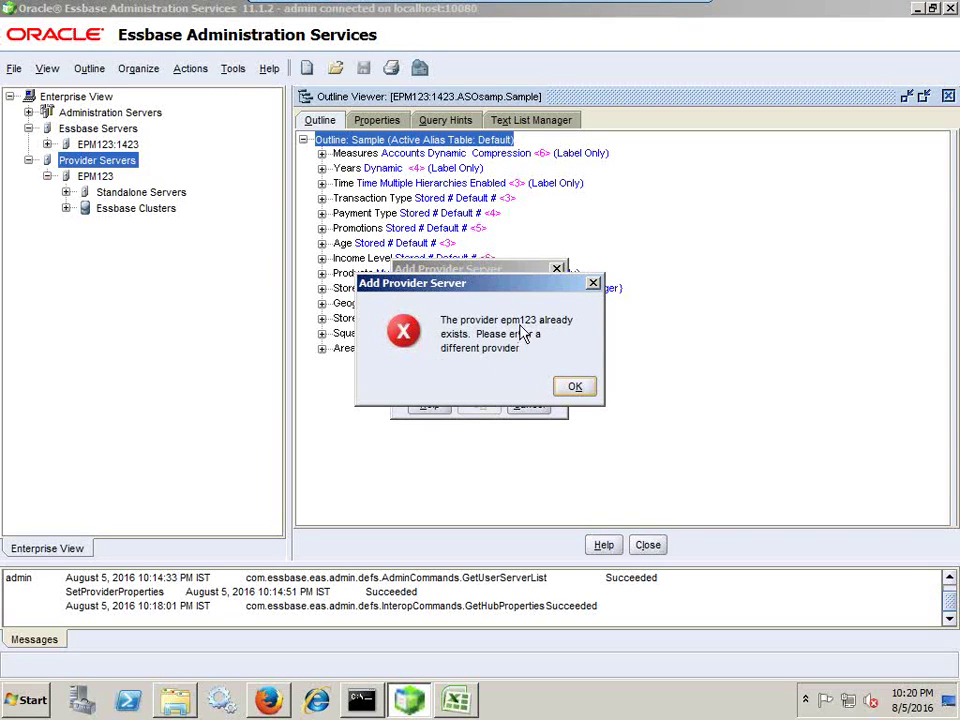
{"action": "left_click", "coordinate": [580, 390]}
{"action": "left_click", "coordinate": [530, 406]}
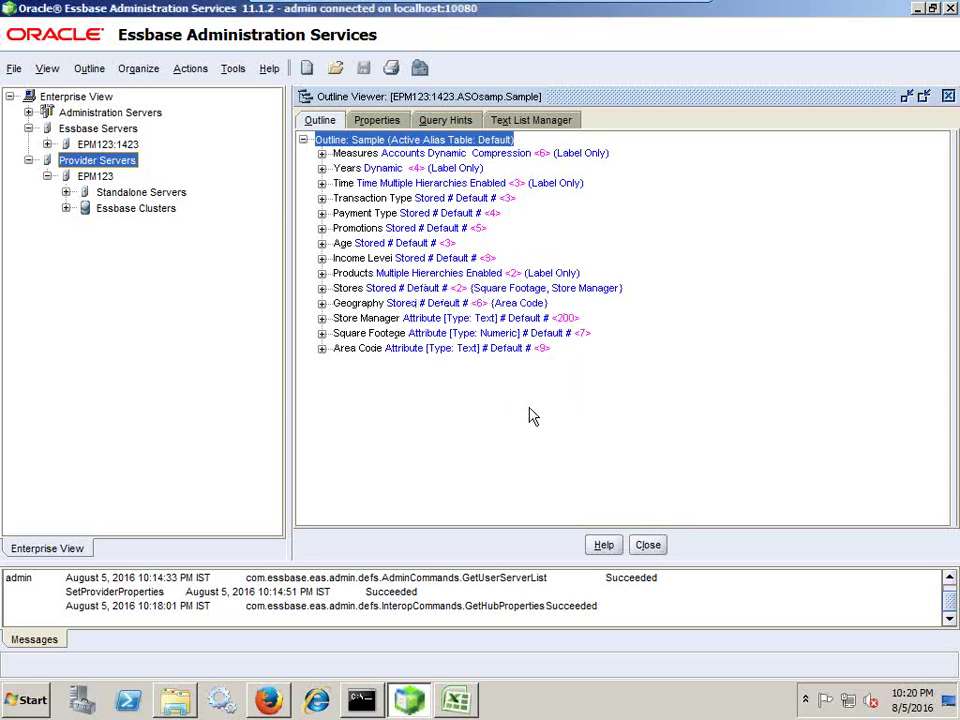
Open the EPM123 provider server's properties.
{"action": "right_click", "coordinate": [95, 178]}
{"action": "mouse_move", "coordinate": [263, 252]}
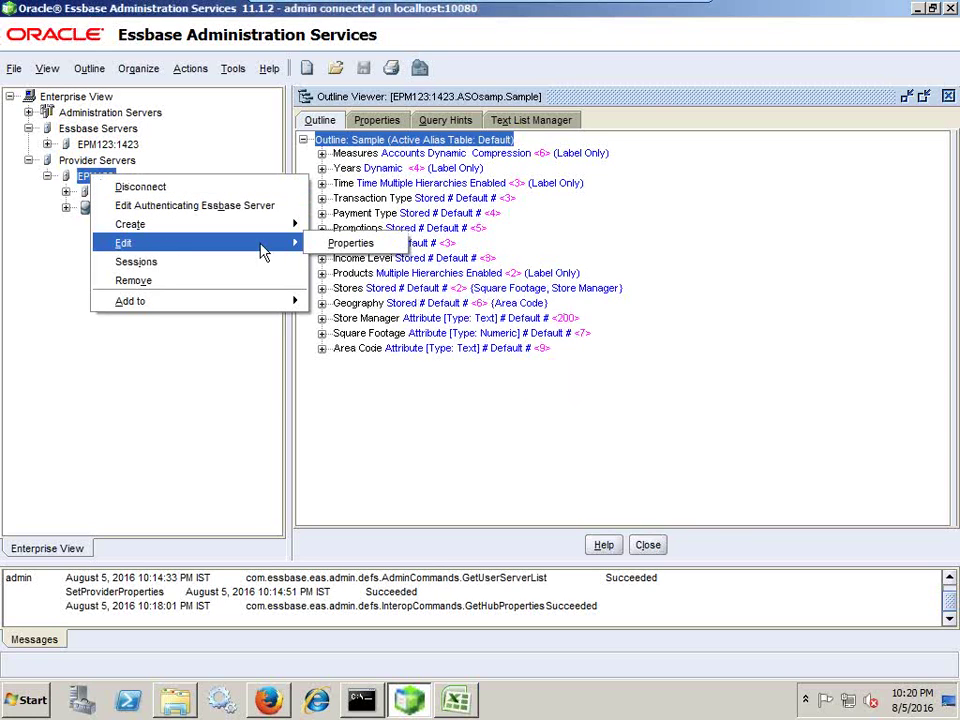
{"action": "left_click", "coordinate": [345, 243]}
Change Maximum number of rows to 500000 and apply the provider server settings.
{"action": "left_click", "coordinate": [363, 186]}
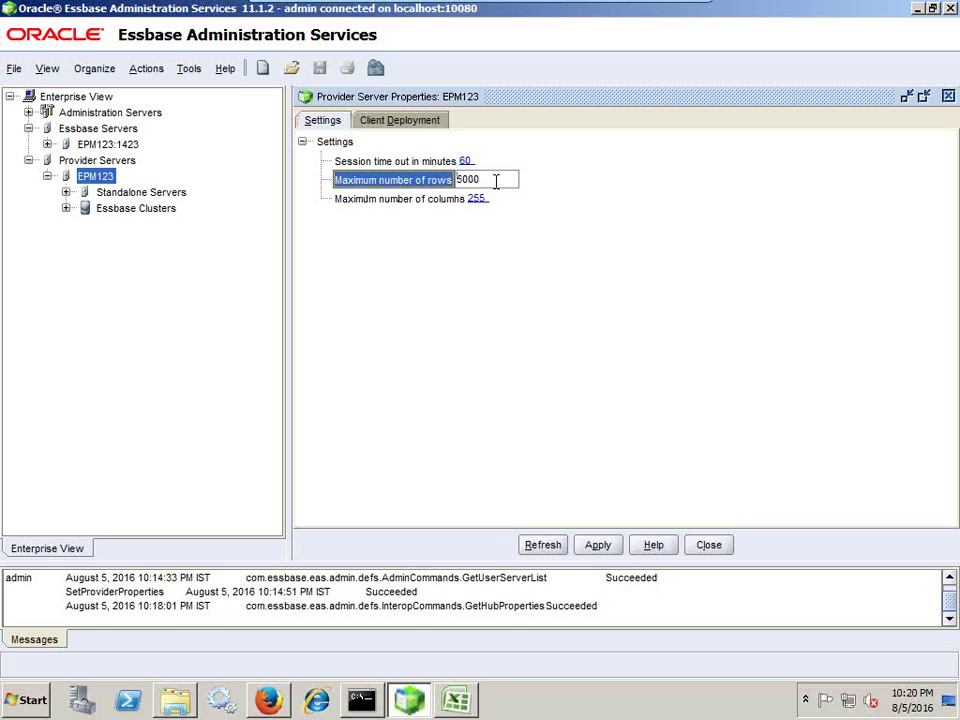
{"action": "key", "text": "Delete"}
{"action": "type", "text": "6"}
{"action": "left_click", "coordinate": [443, 200]}
{"action": "left_click", "coordinate": [491, 200]}
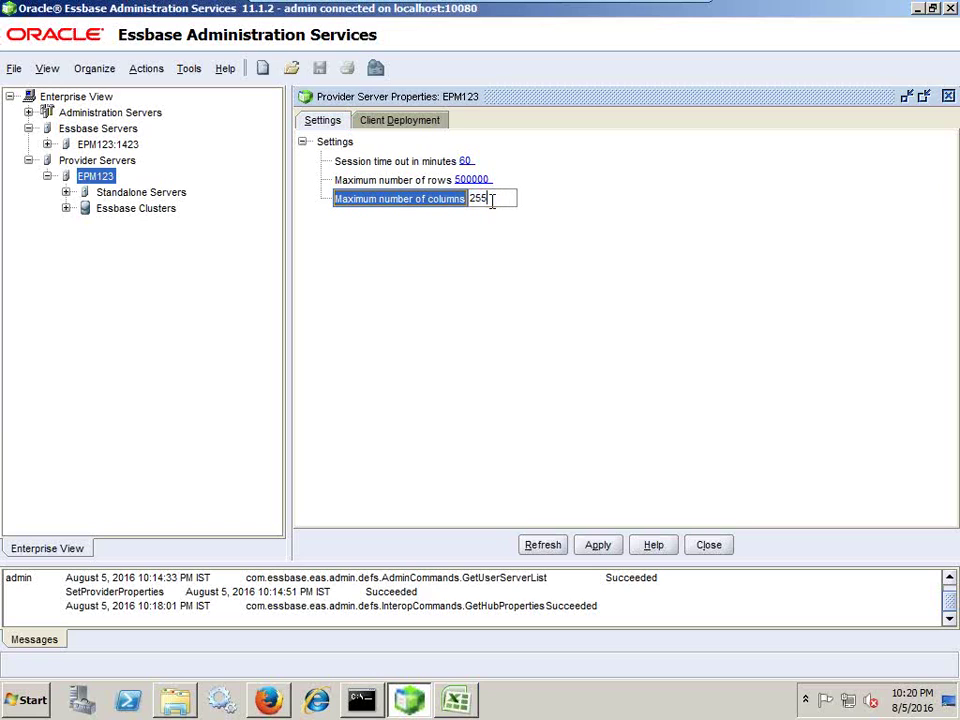
{"action": "left_click", "coordinate": [416, 163]}
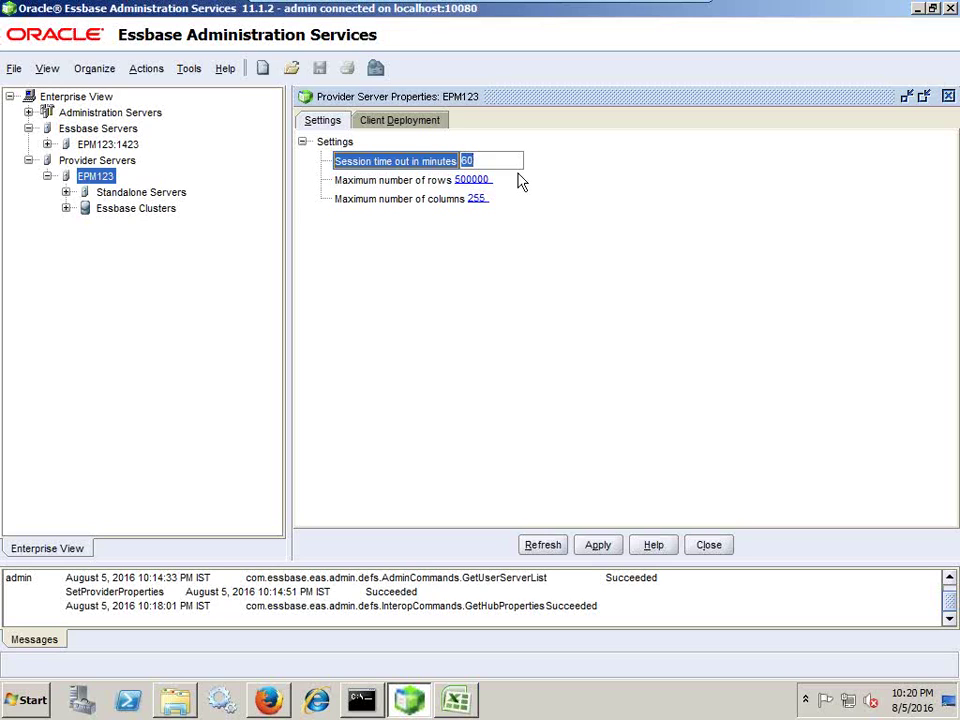
{"action": "left_click", "coordinate": [603, 547]}
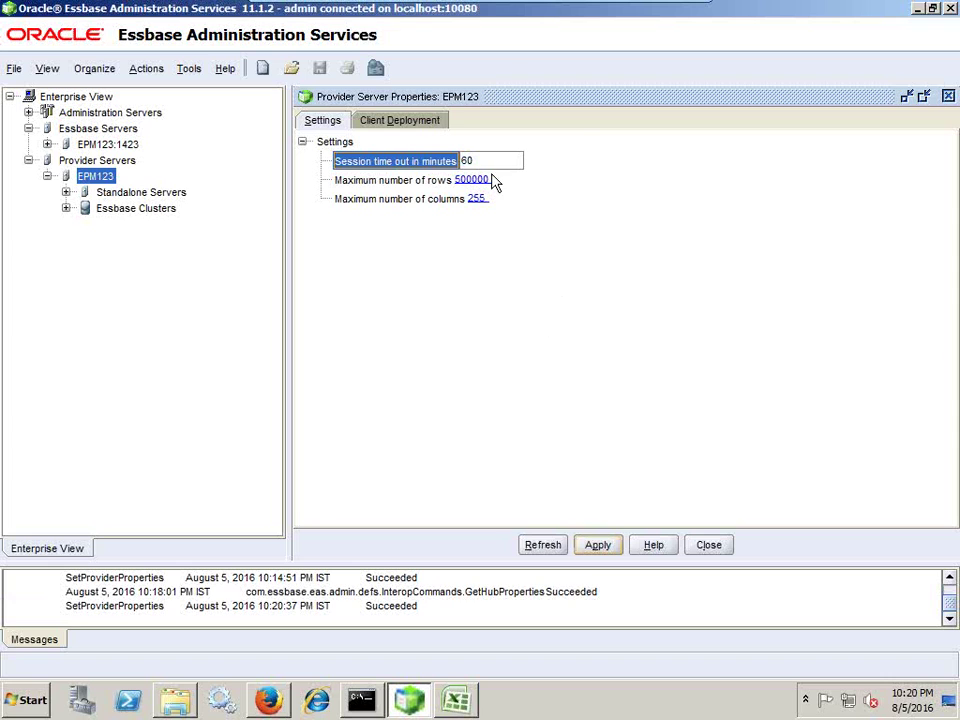
{"action": "left_click", "coordinate": [456, 700]}
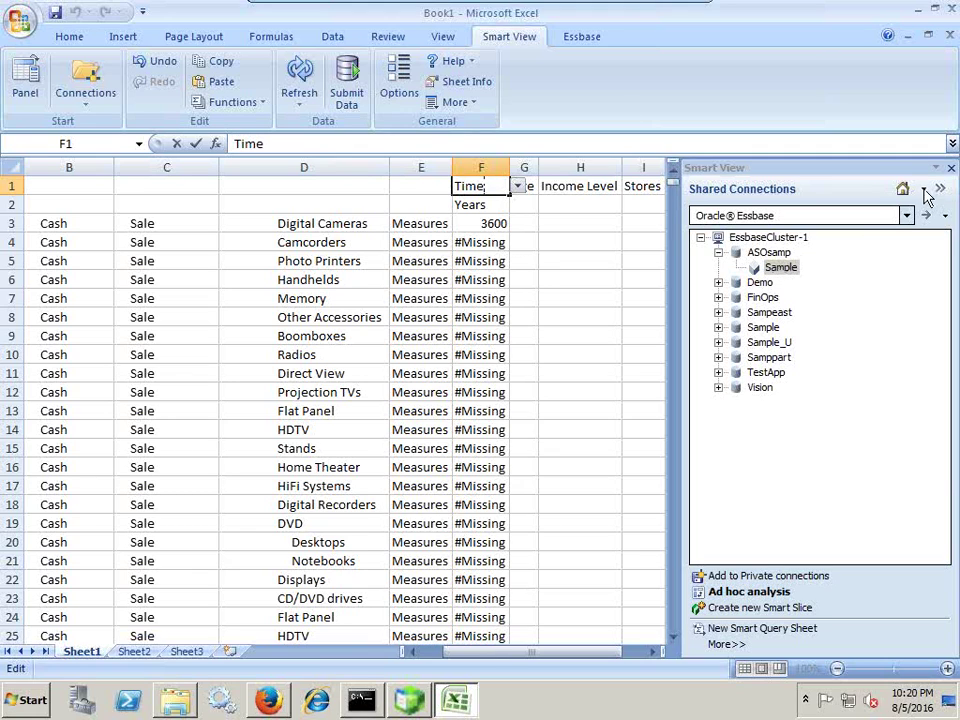
Disconnect all Smart View connections and sign back in to Shared Connections.
{"action": "left_click", "coordinate": [540, 264]}
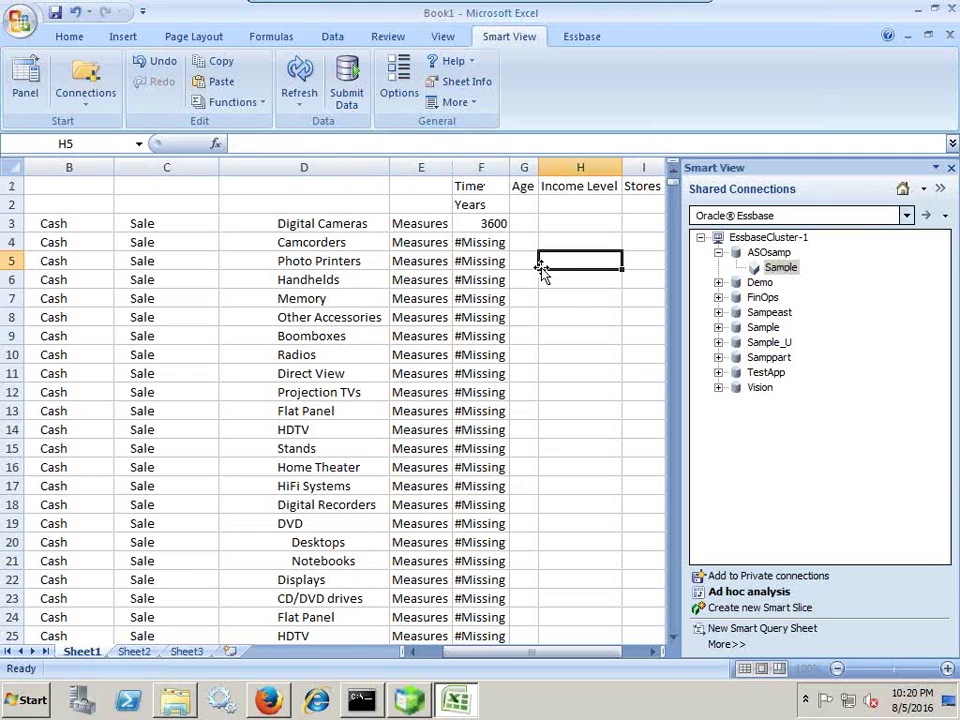
{"action": "left_click", "coordinate": [924, 189]}
{"action": "left_click", "coordinate": [856, 330]}
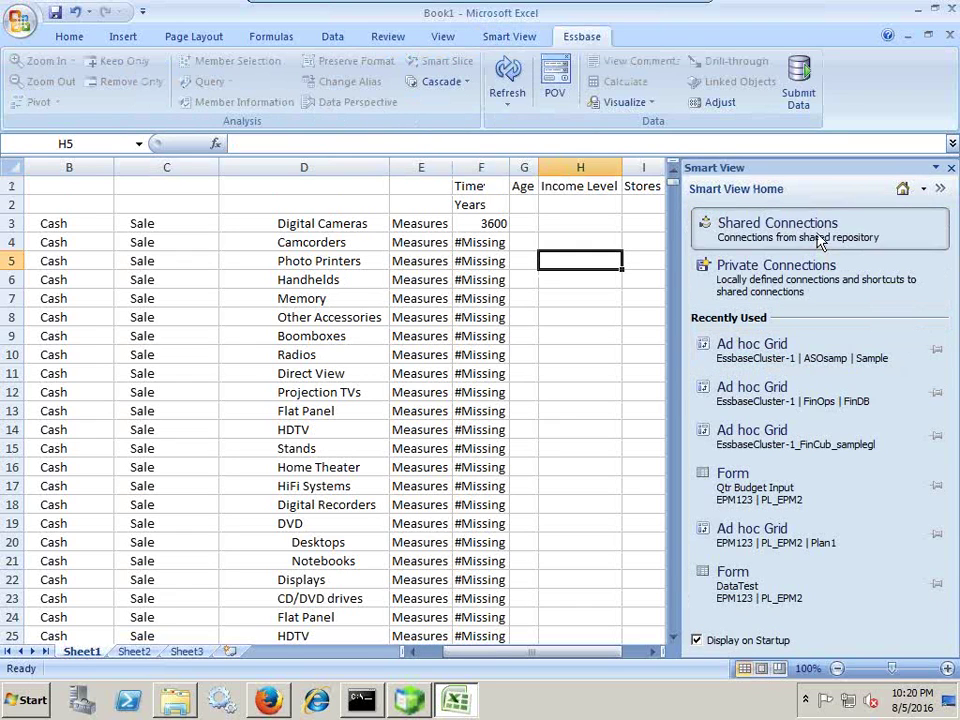
{"action": "left_click", "coordinate": [820, 243]}
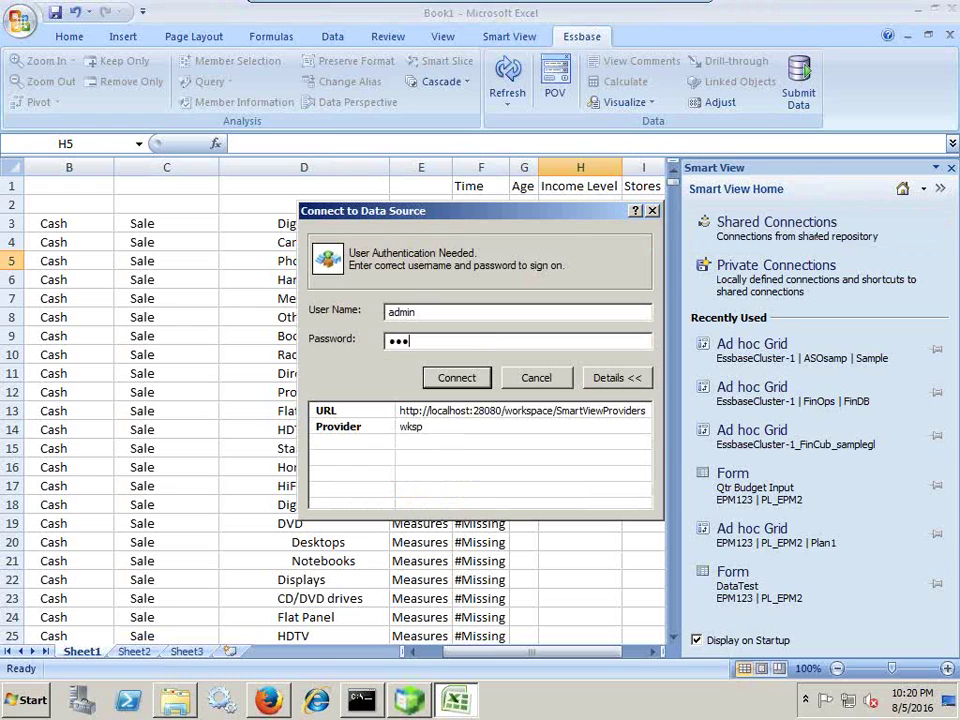
{"action": "key", "text": "Return"}
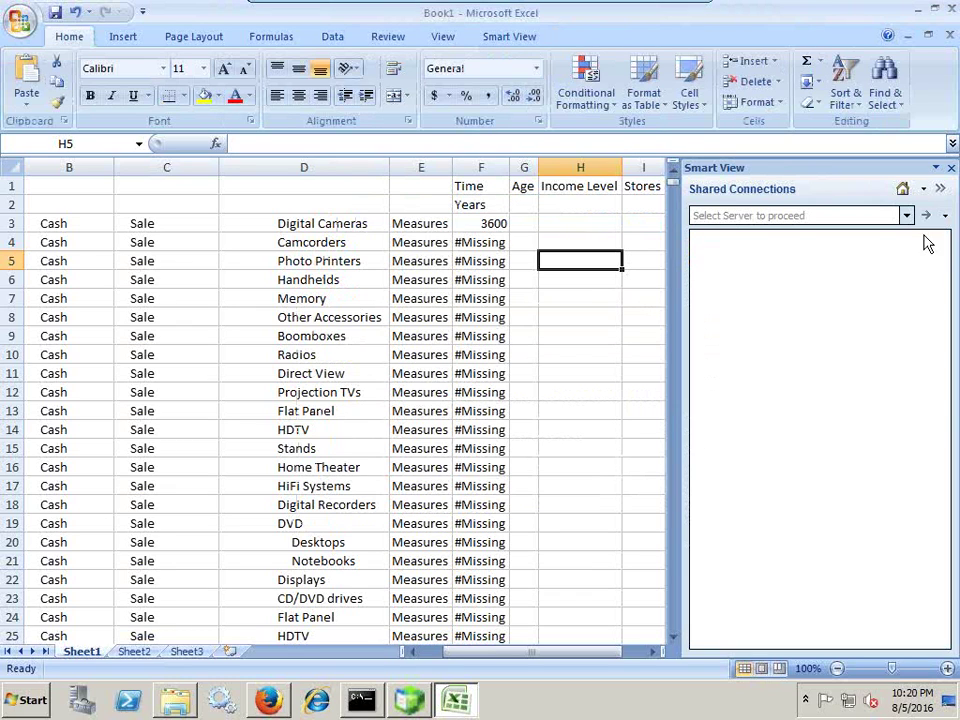
Select Oracle Essbase and connect to the ASOsamp Sample database under EssbaseCluster-1.
{"action": "left_click", "coordinate": [906, 215]}
{"action": "left_click", "coordinate": [715, 262]}
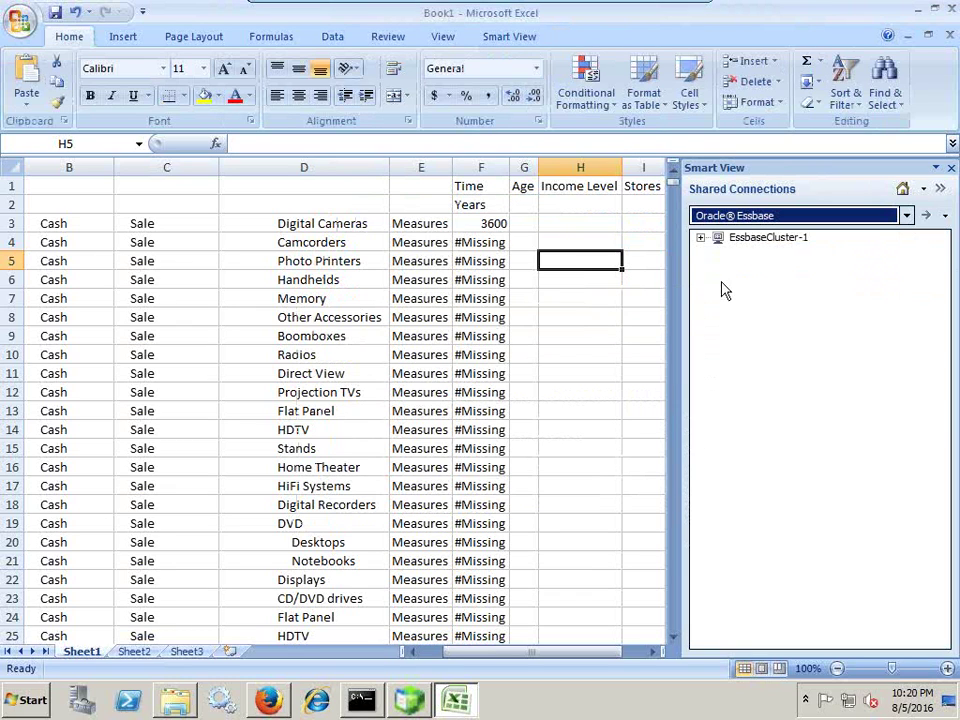
{"action": "left_click", "coordinate": [701, 238]}
{"action": "left_click", "coordinate": [718, 252]}
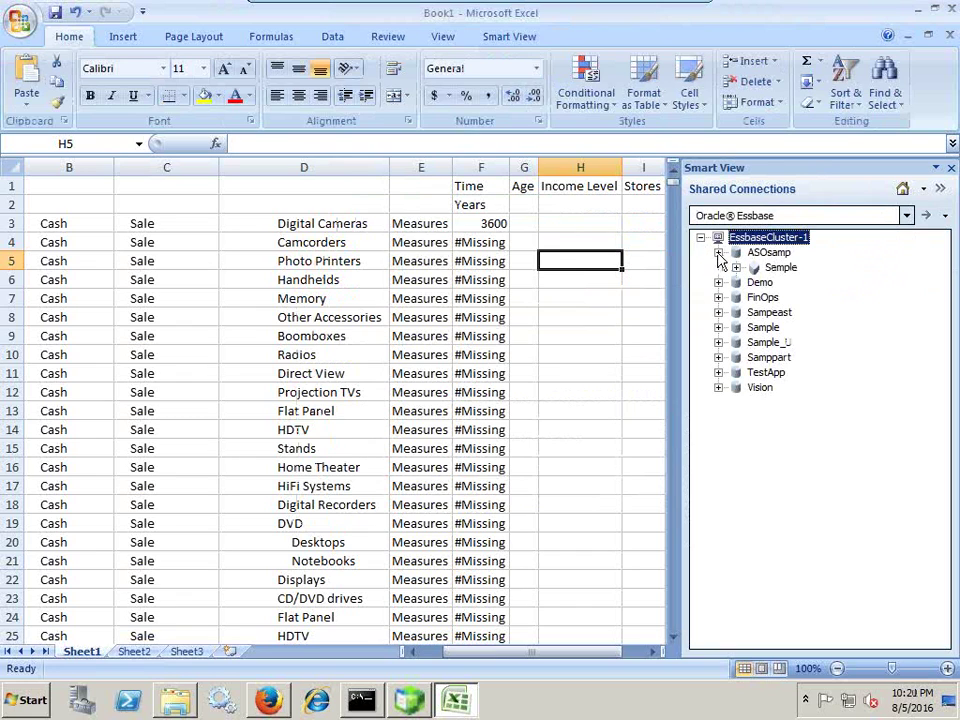
{"action": "right_click", "coordinate": [783, 268]}
{"action": "left_click", "coordinate": [820, 283]}
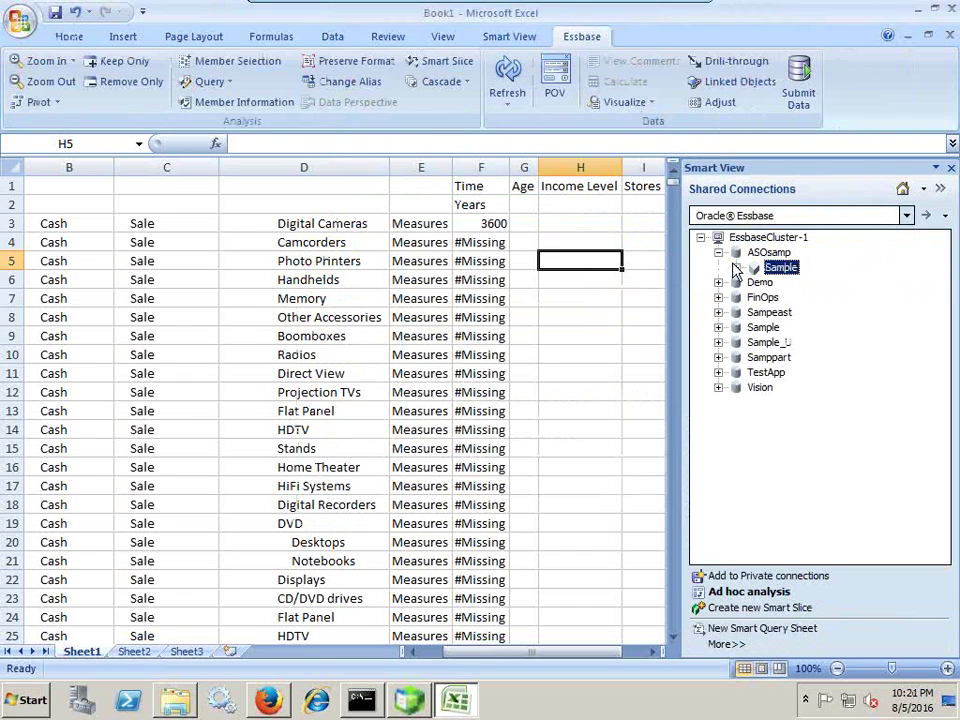
Start an ad hoc analysis on Sample, reusing the sheet contents only.
{"action": "right_click", "coordinate": [797, 278]}
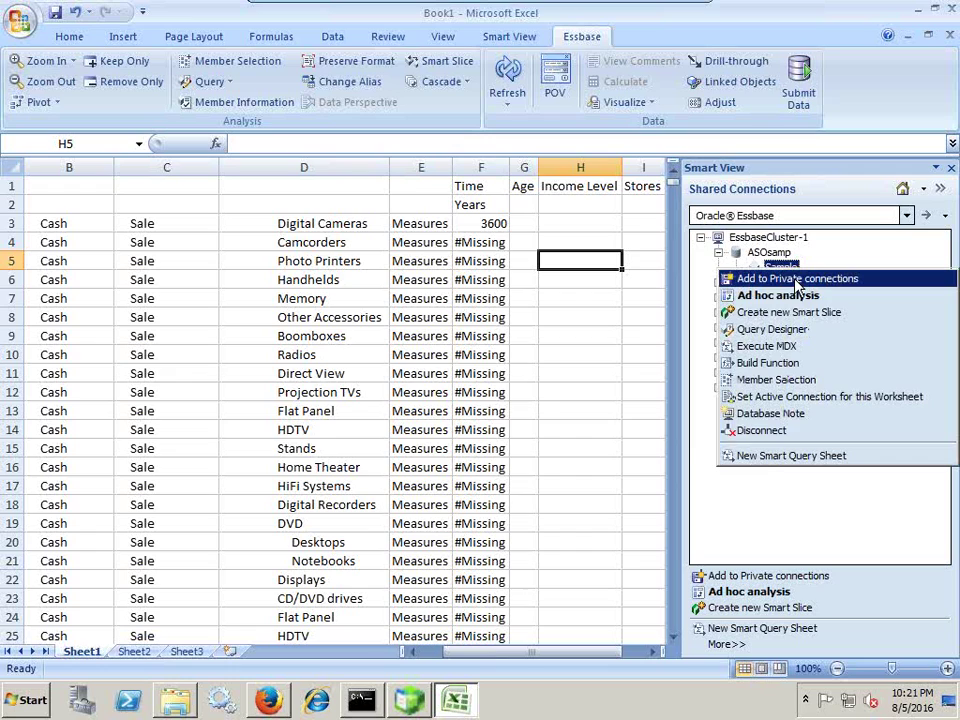
{"action": "left_click", "coordinate": [770, 297]}
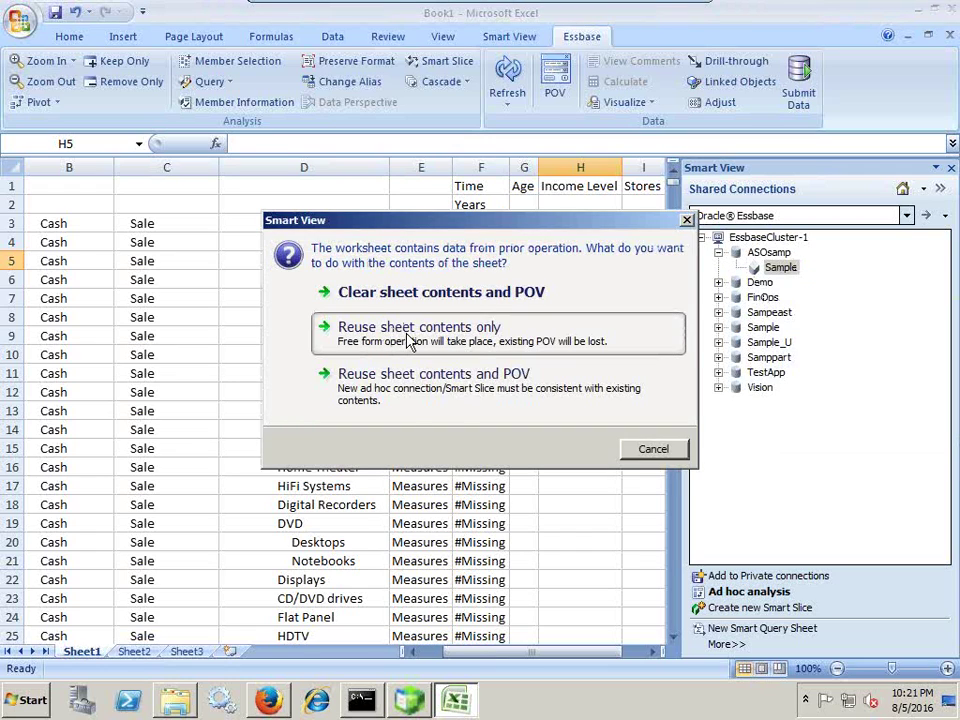
{"action": "left_click", "coordinate": [407, 340]}
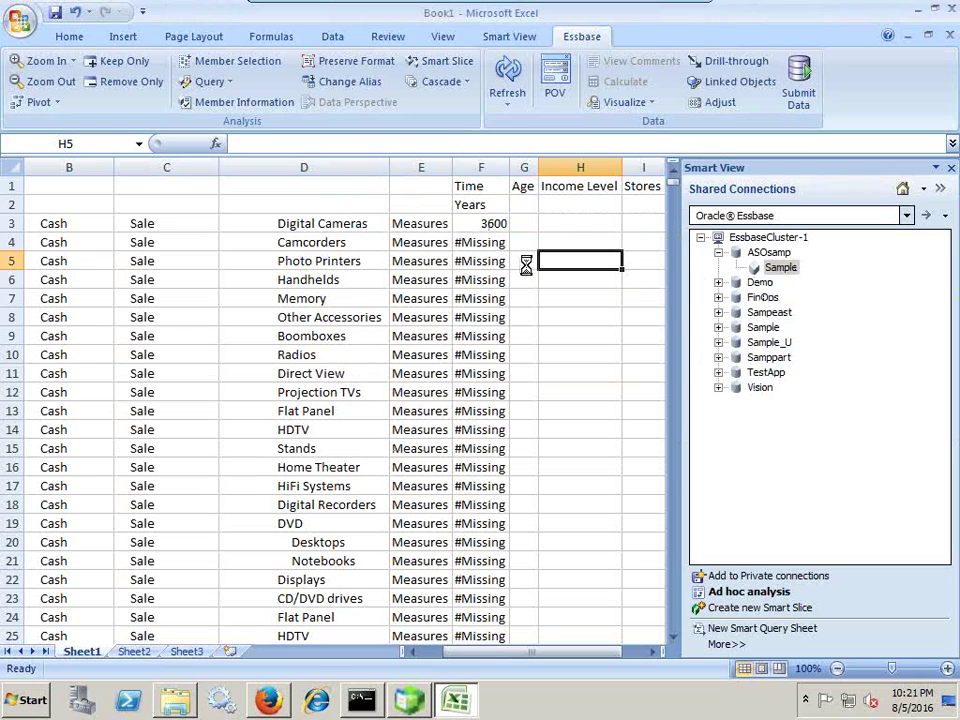
Scroll to the bottom of the grid and select the last retrieved row, 21842.
{"action": "left_click", "coordinate": [578, 190]}
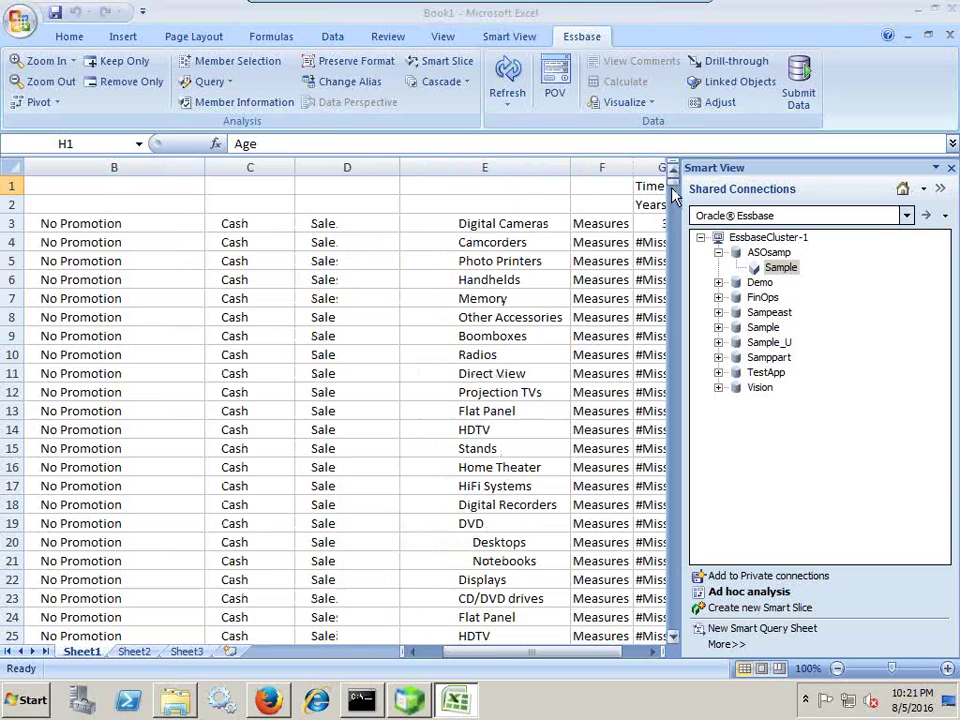
{"action": "left_click_drag", "start_coordinate": [674, 195], "coordinate": [670, 636]}
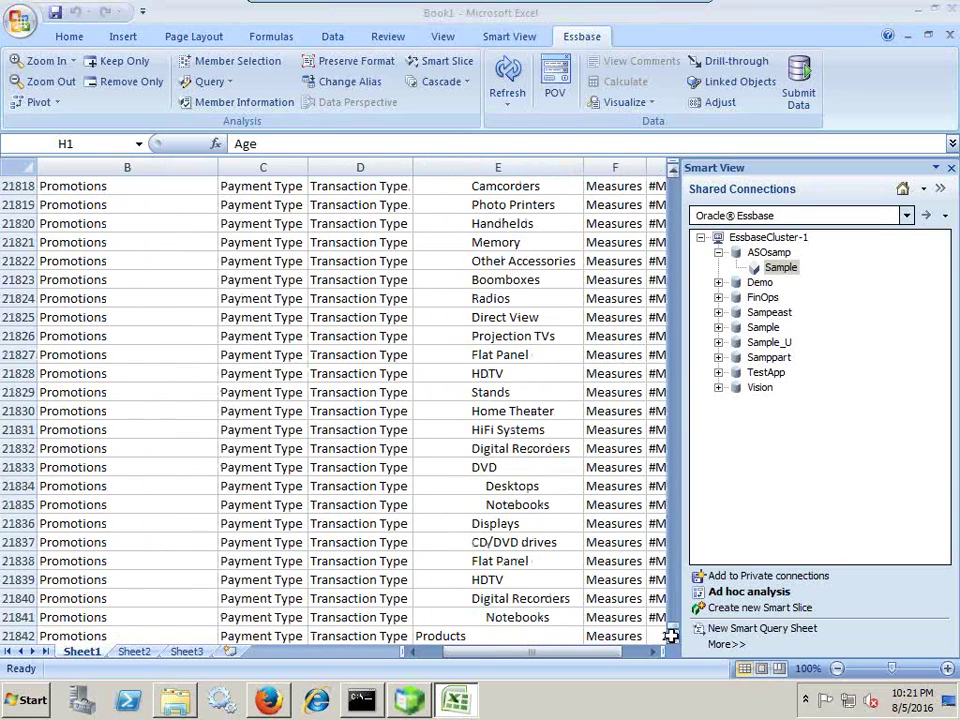
{"action": "left_click", "coordinate": [18, 636]}
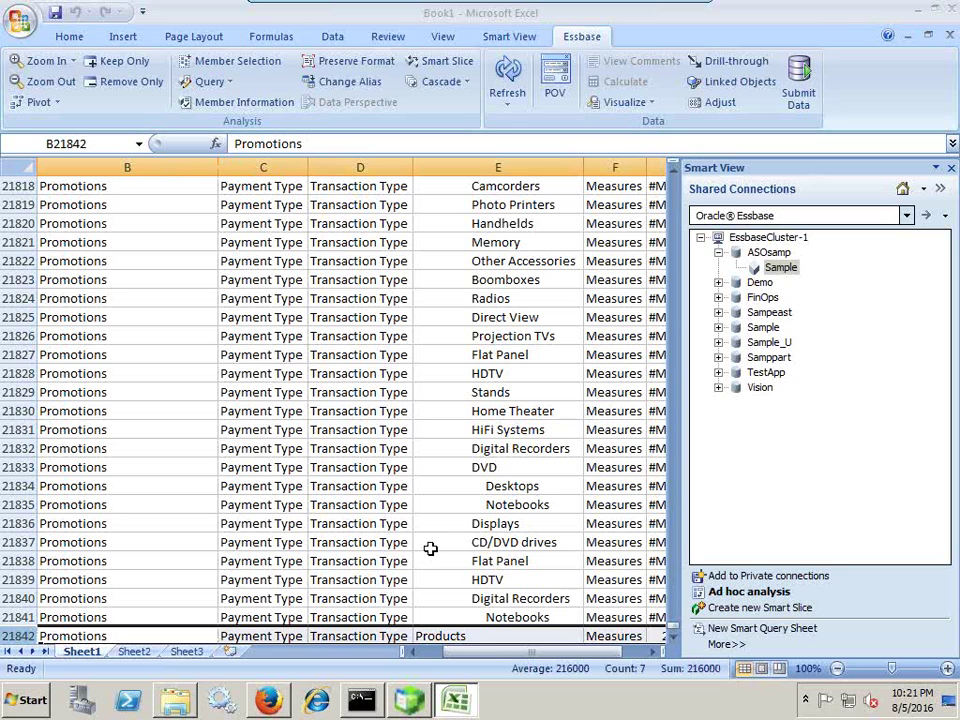
{"action": "mouse_move", "coordinate": [456, 6]}
Return to Essbase Administration Services and confirm EPM123's provider maximum rows reads 500000.
{"action": "left_click", "coordinate": [423, 704]}
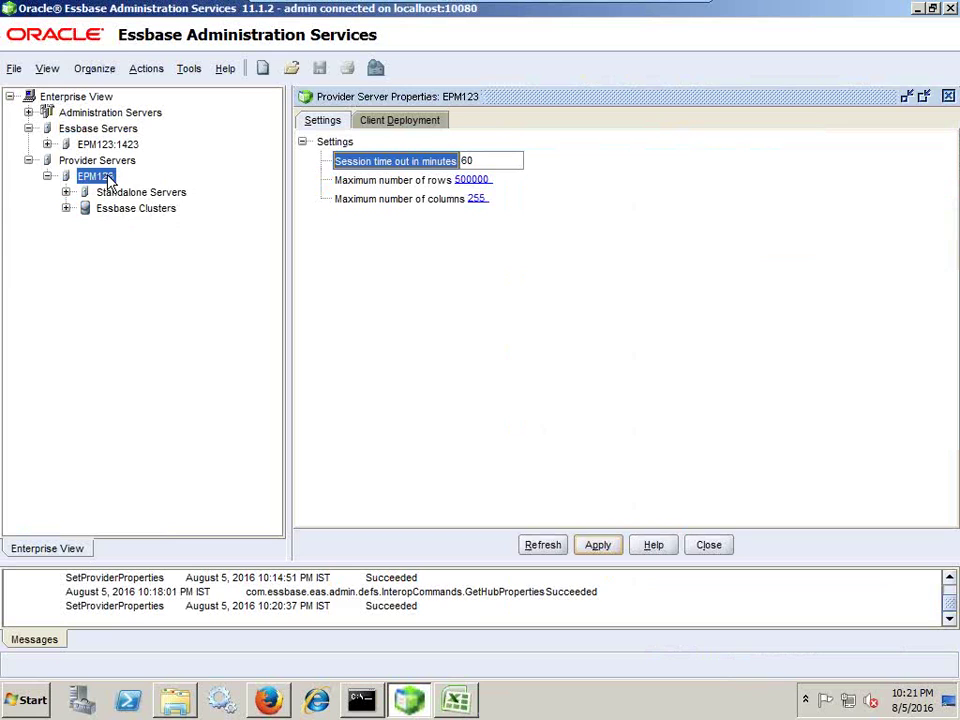
{"action": "right_click", "coordinate": [110, 180]}
{"action": "mouse_move", "coordinate": [150, 224]}
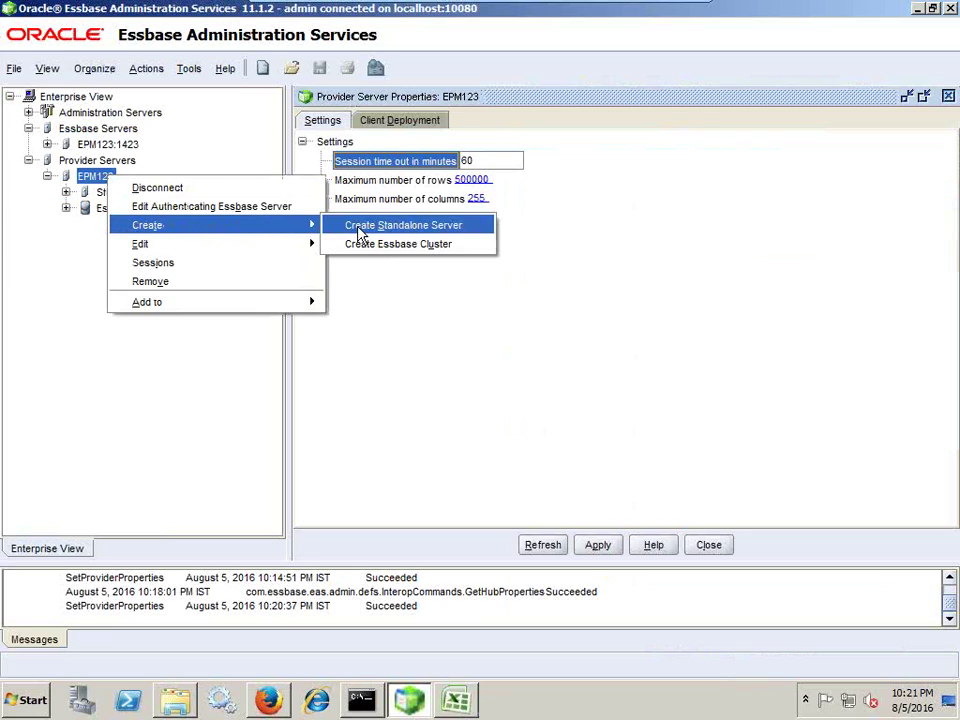
{"action": "left_click", "coordinate": [523, 356]}
{"action": "left_click", "coordinate": [370, 193]}
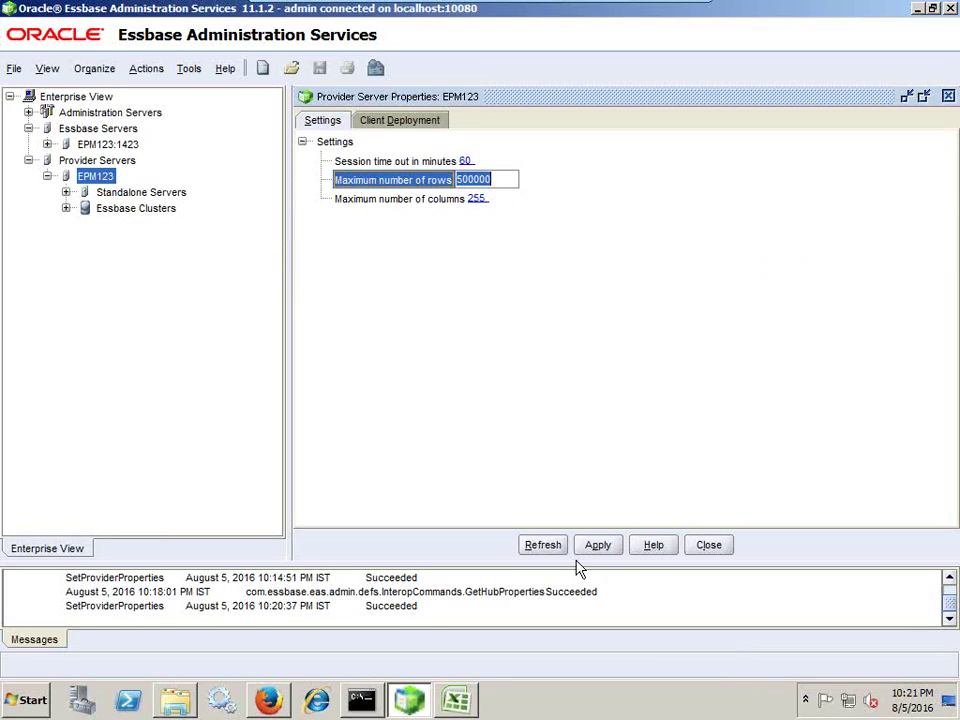
Bring up the 'Maximum Rows Exceeded in Smart View' slide in the presentation.
{"action": "mouse_move", "coordinate": [657, 10]}
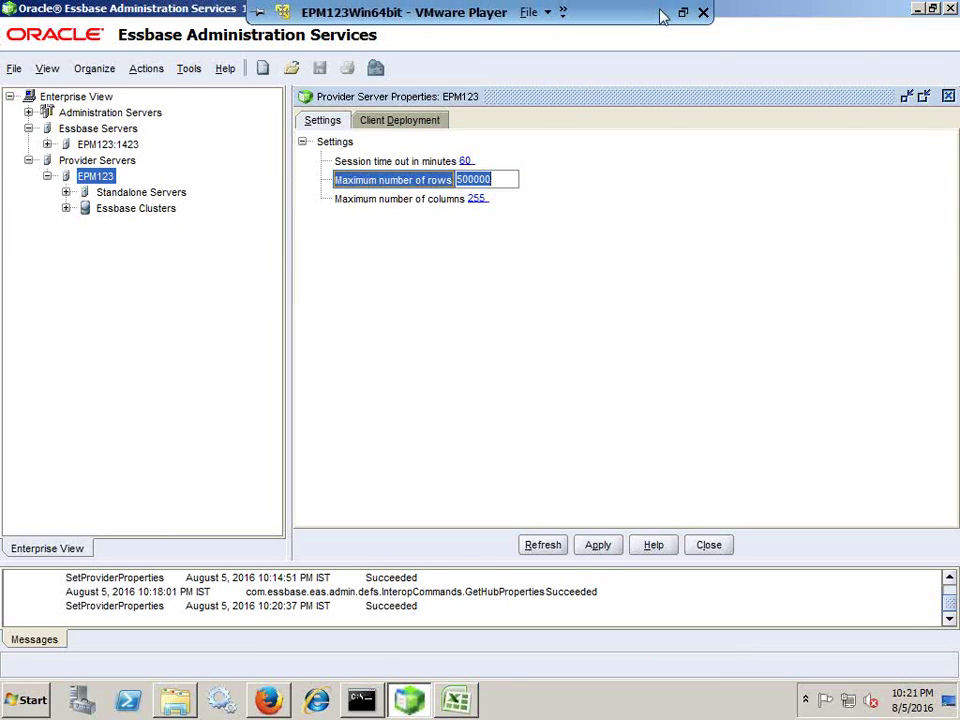
{"action": "key", "text": "alt+Tab"}
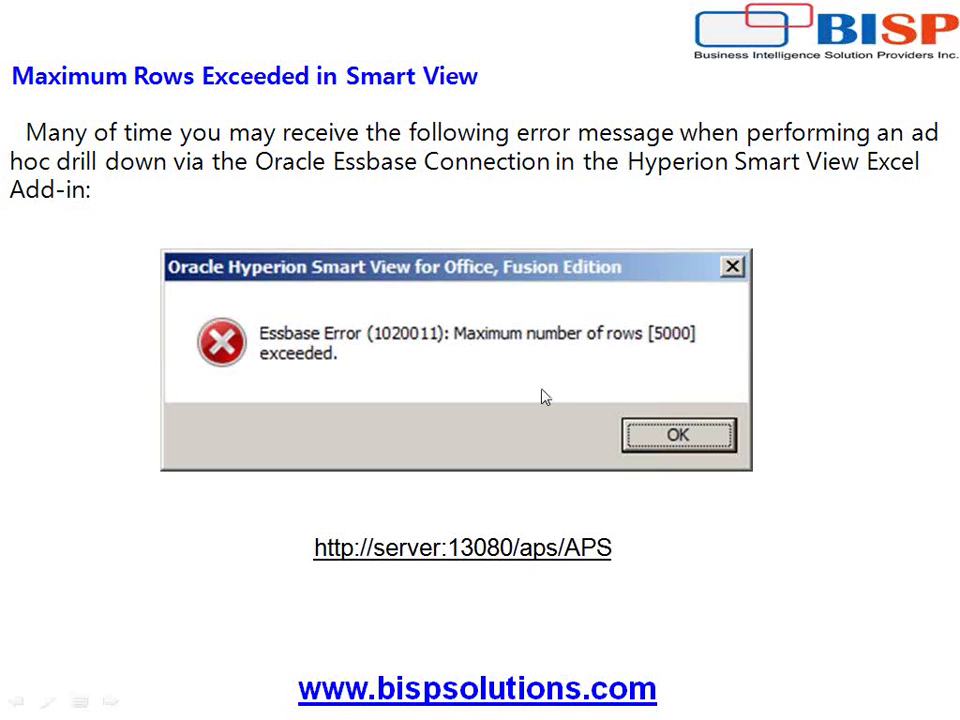